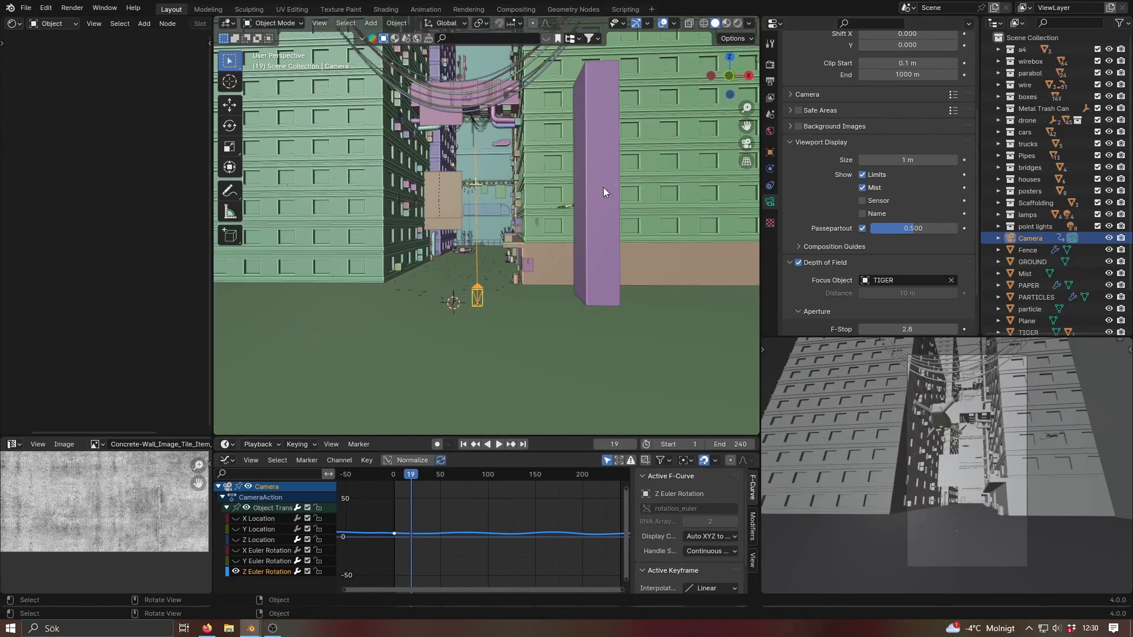
Show the Mist Pass settings in the world properties and examine the start distance at the camera
left_click(770, 132)
scroll(815, 201, "up", 5)
middle_click_drag(745, 274, 631, 281)
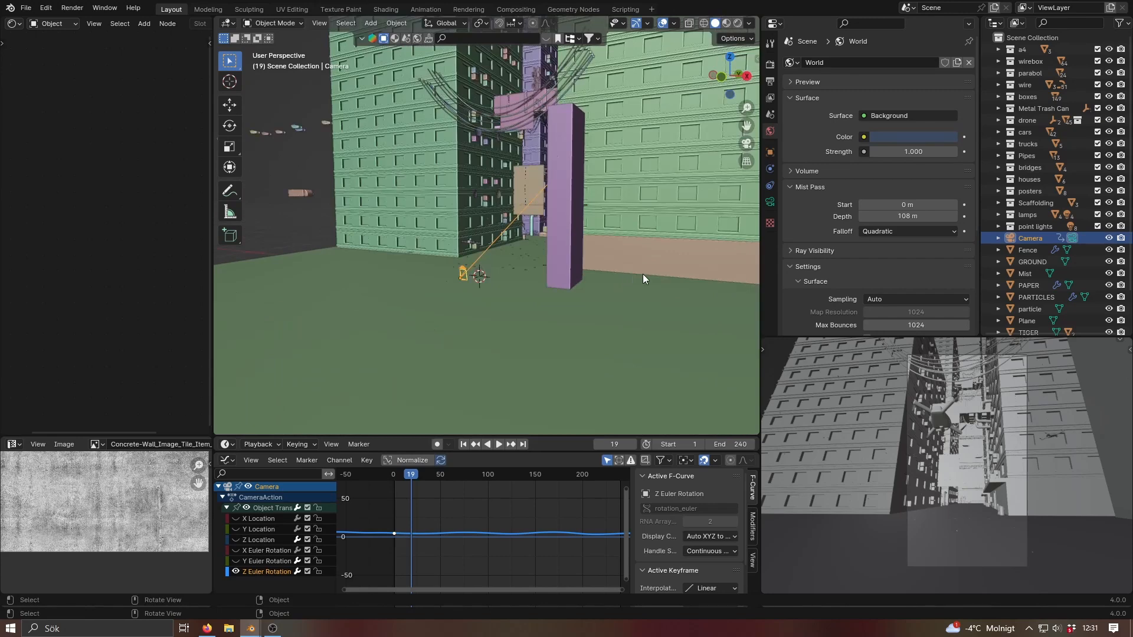
left_click(815, 190)
left_click(815, 191)
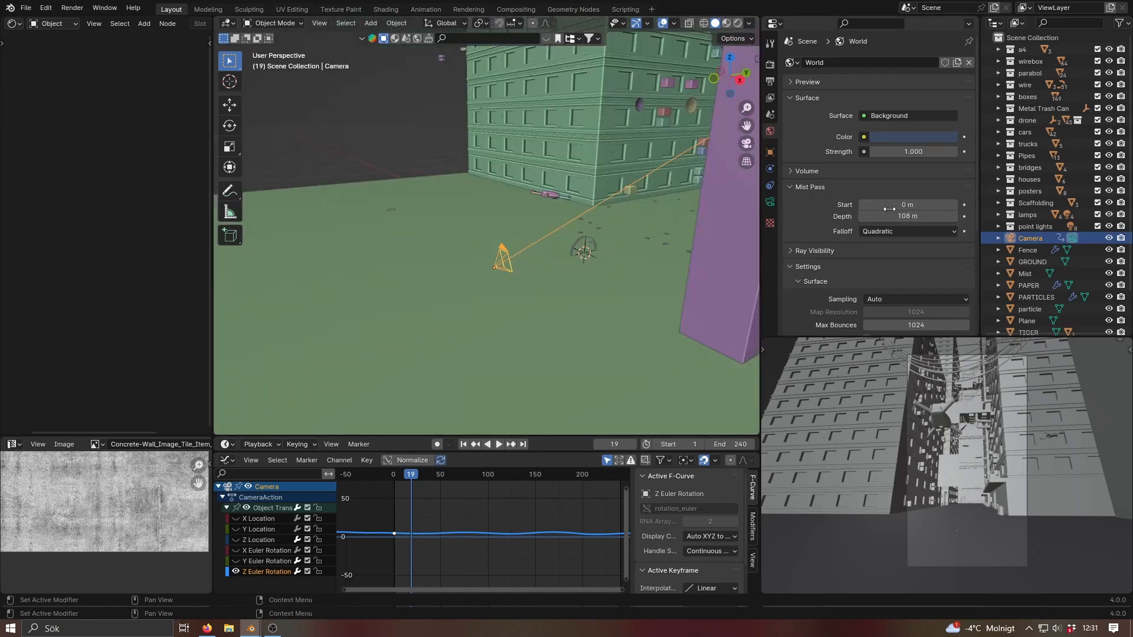
left_click_drag(890, 206, 903, 206)
scroll(549, 254, "up", 3)
middle_click_drag(590, 254, 561, 243, "shift")
scroll(561, 243, "up", 2)
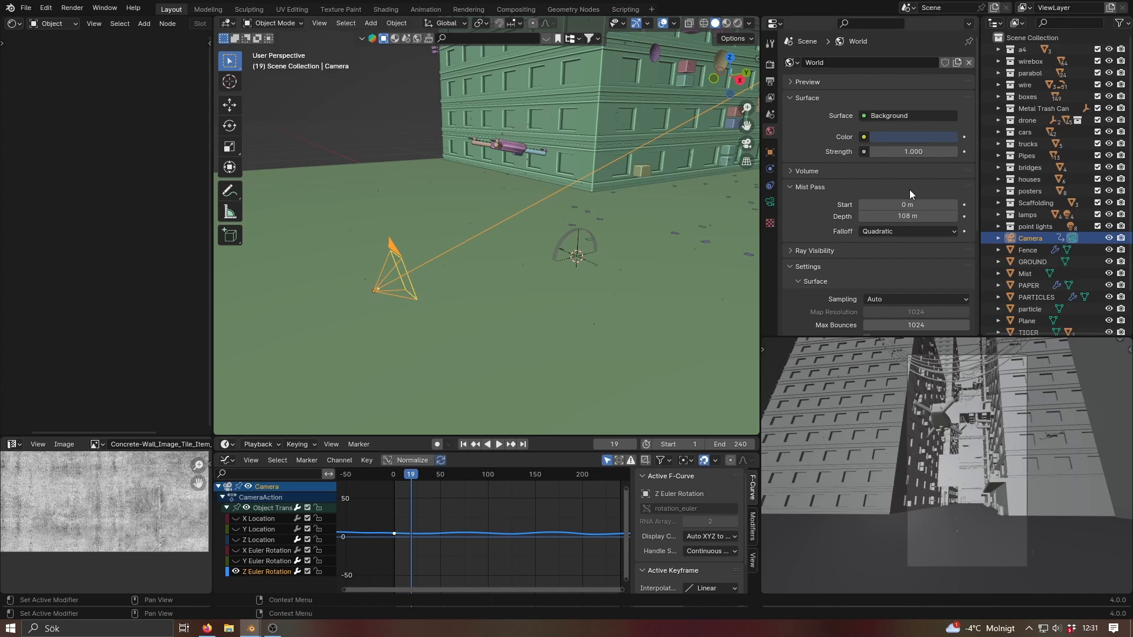
mouse_move(906, 205)
left_mouse_down()
mouse_move(923, 205)
mouse_move(906, 204)
left_mouse_up()
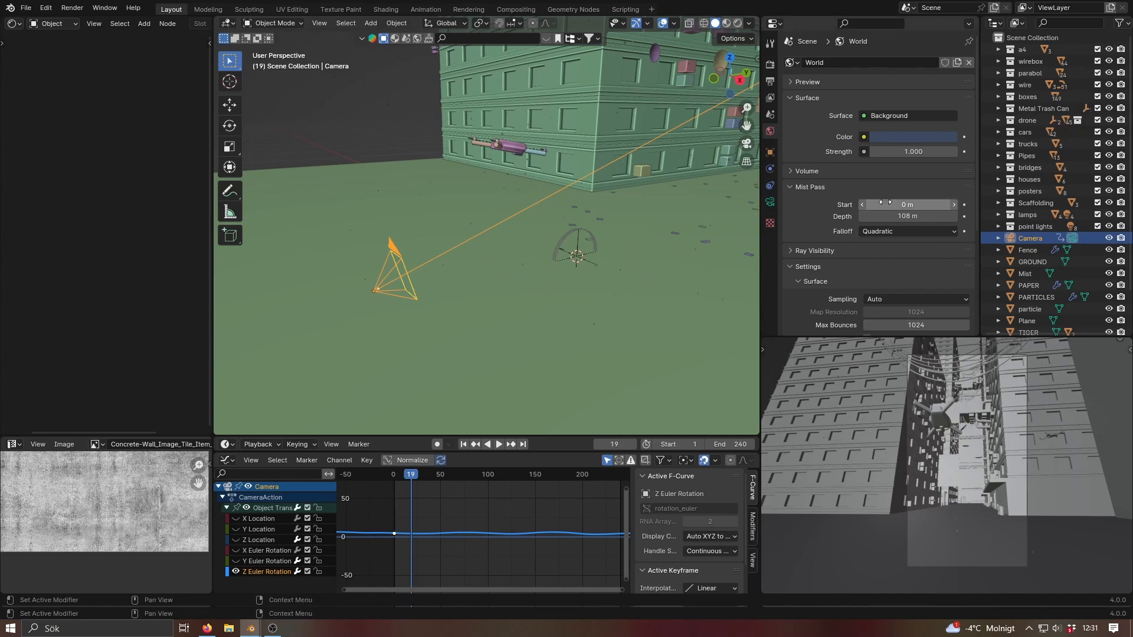
Set the mist pass depth to 109 m, judging it against the buildings farthest from the camera
scroll(655, 250, "down", 8)
middle_click_drag(642, 245, 390, 336)
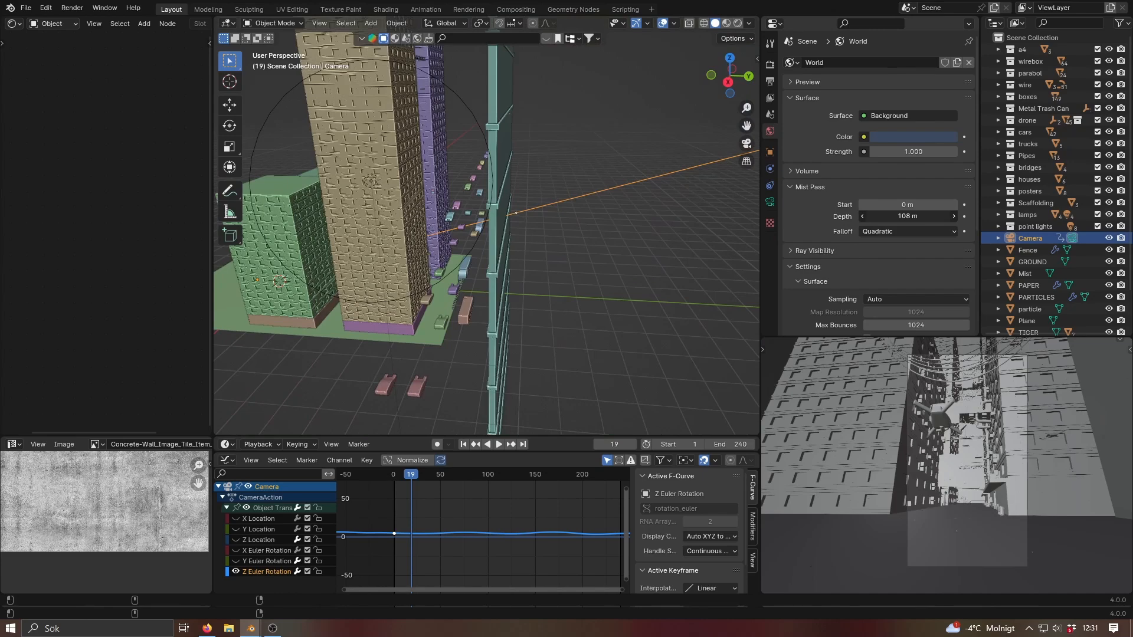
left_click_drag(909, 217, 906, 216)
middle_click_drag(519, 215, 455, 251, "shift")
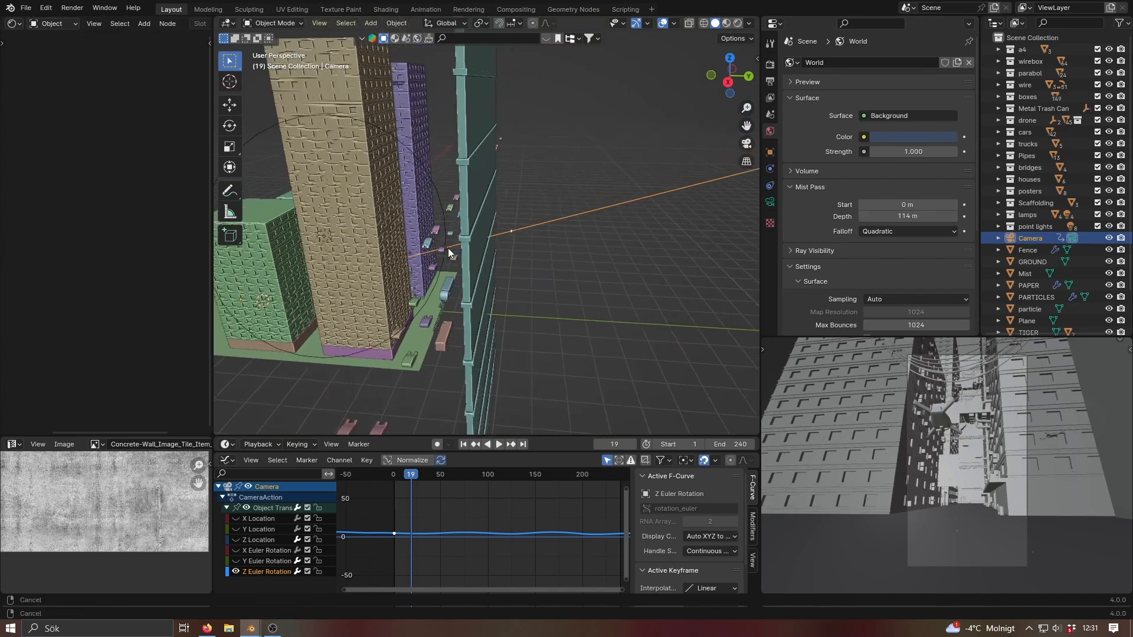
scroll(473, 263, "up", 4)
left_click_drag(909, 217, 906, 216)
scroll(531, 254, "down", 4)
middle_click_drag(549, 307, 557, 284)
scroll(569, 277, "down", 5)
scroll(594, 266, "up", 5)
mouse_move(909, 217)
left_mouse_down()
mouse_move(882, 216)
mouse_move(897, 217)
left_mouse_up()
mouse_move(549, 257)
middle_mouse_down()
mouse_move(506, 270)
mouse_move(561, 253)
middle_mouse_up()
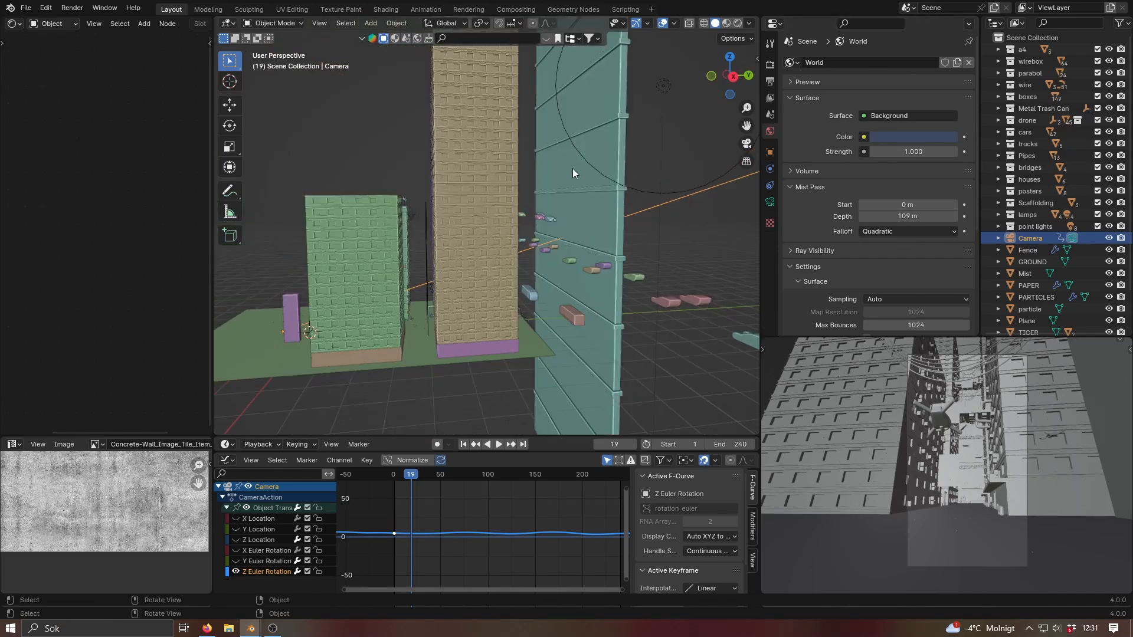
left_click(574, 175)
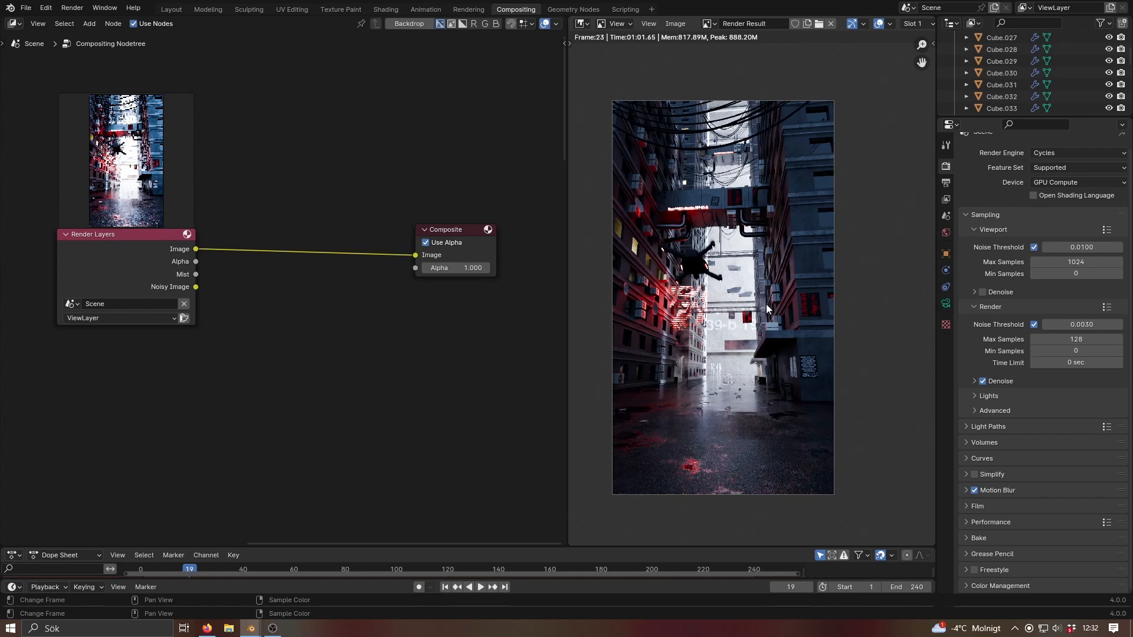
Attach a Viewer node to the Render Layers' Mist output and preview the pass as the compositor backdrop
mouse_move(155, 236)
left_mouse_down()
mouse_move(135, 259)
mouse_move(144, 246)
left_mouse_up()
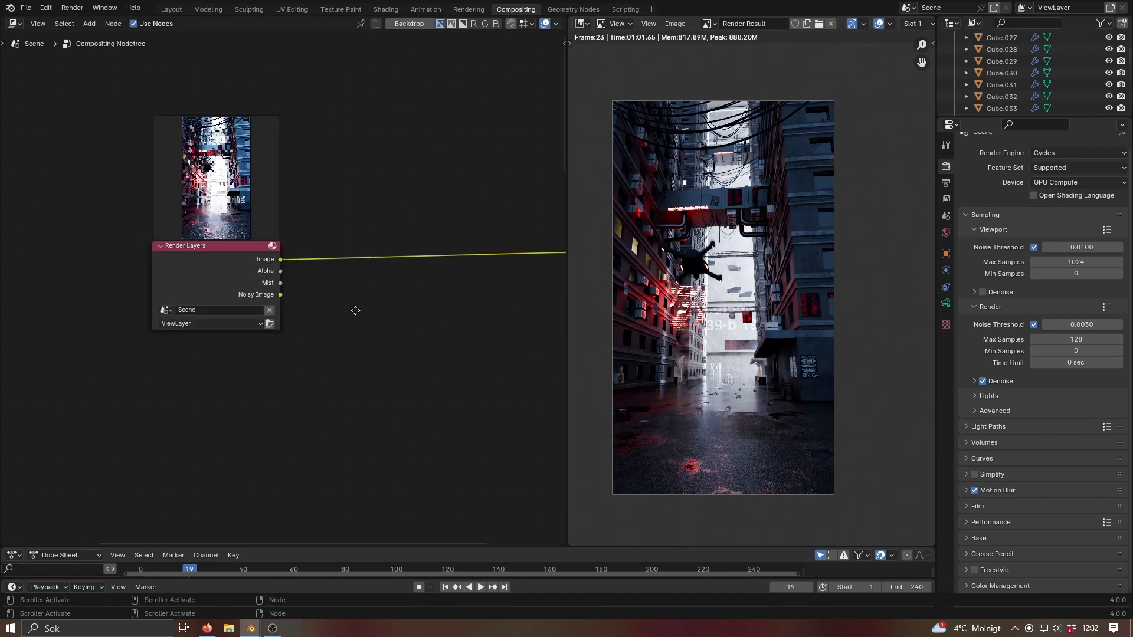
scroll(356, 311, "up", 3)
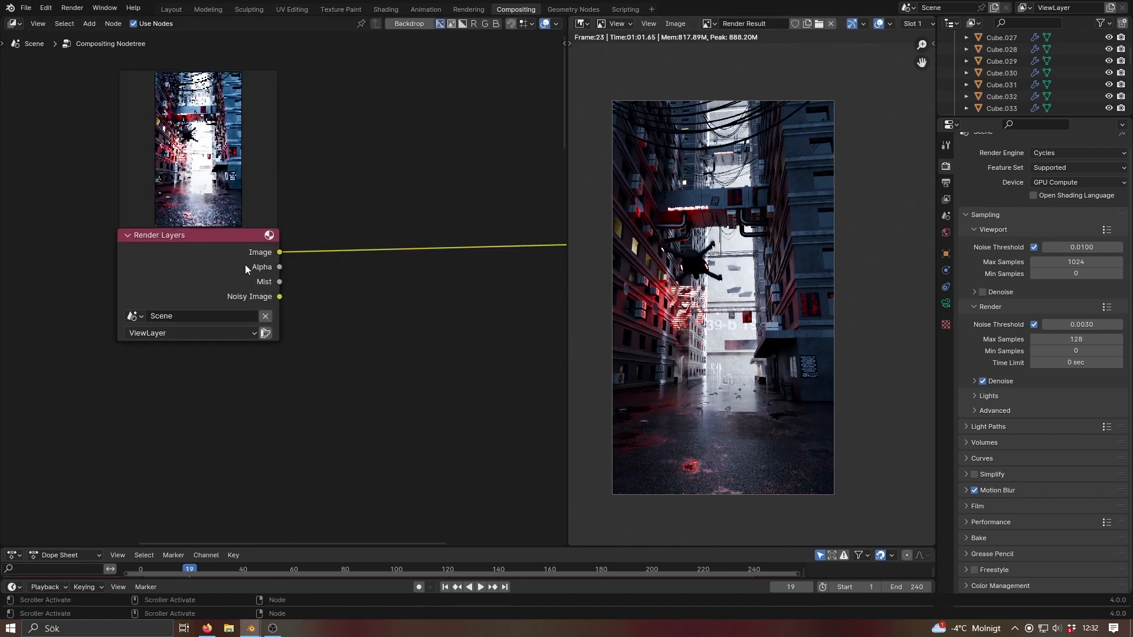
left_click(205, 241, "ctrl+shift")
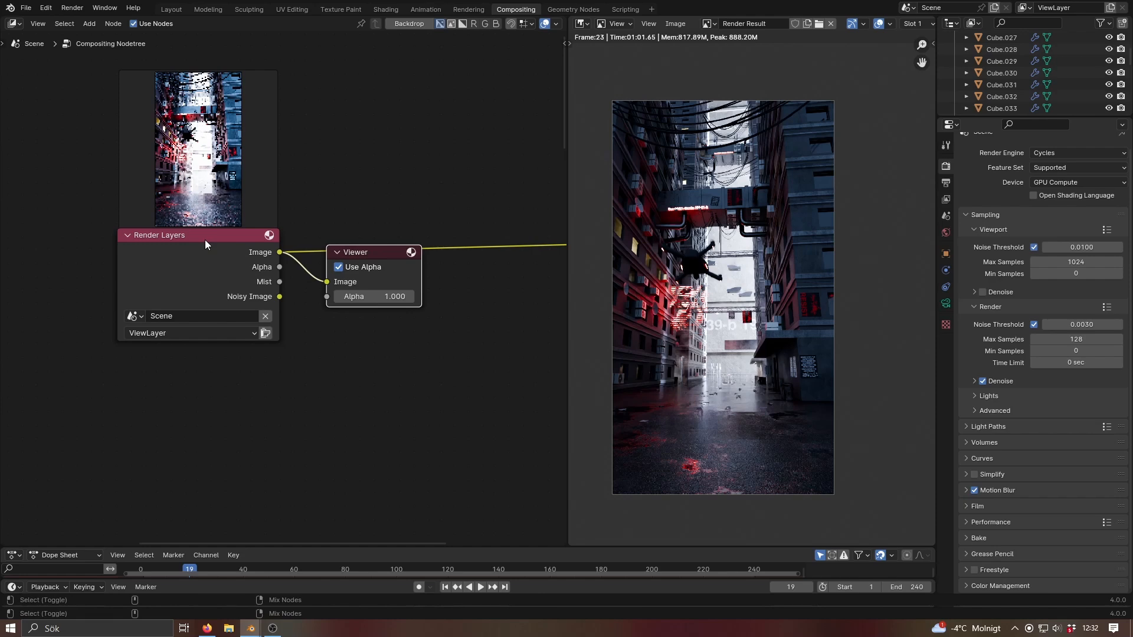
left_click(204, 240, "ctrl+shift")
left_click(204, 239, "ctrl+shift")
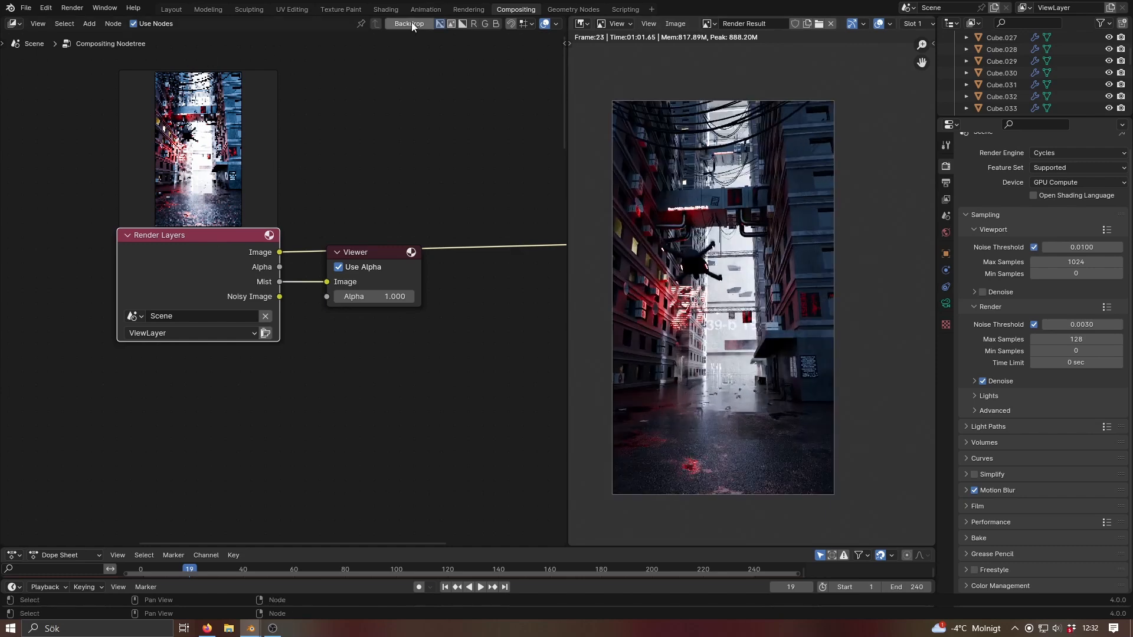
left_click(412, 23)
scroll(356, 344, "up", 2)
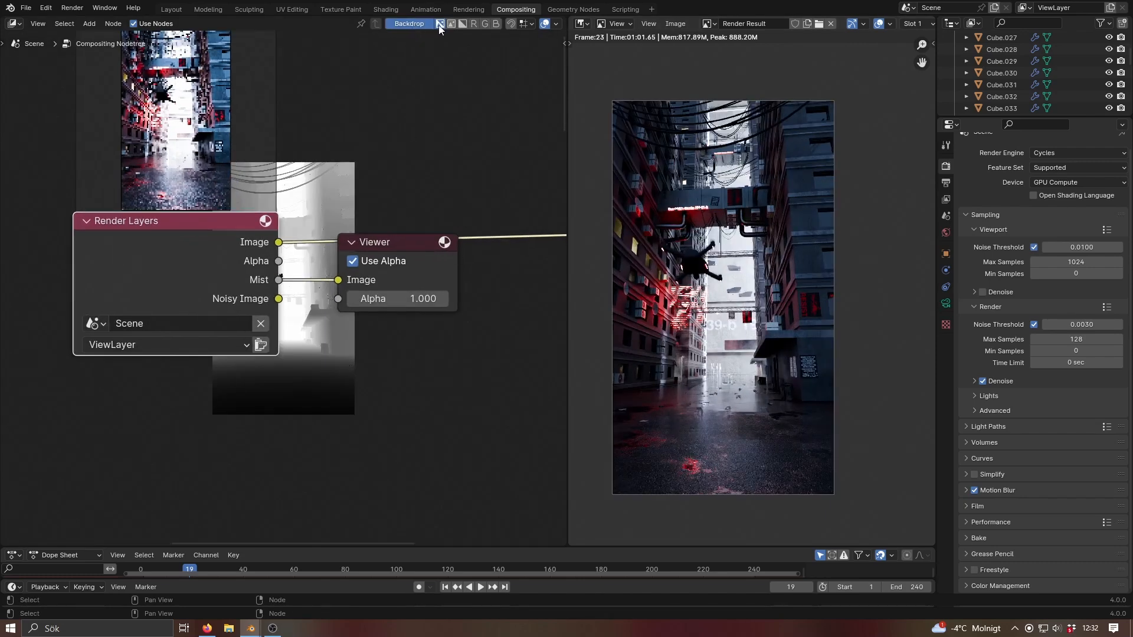
middle_click_drag(436, 213, 347, 363)
middle_click_drag(300, 306, 303, 332)
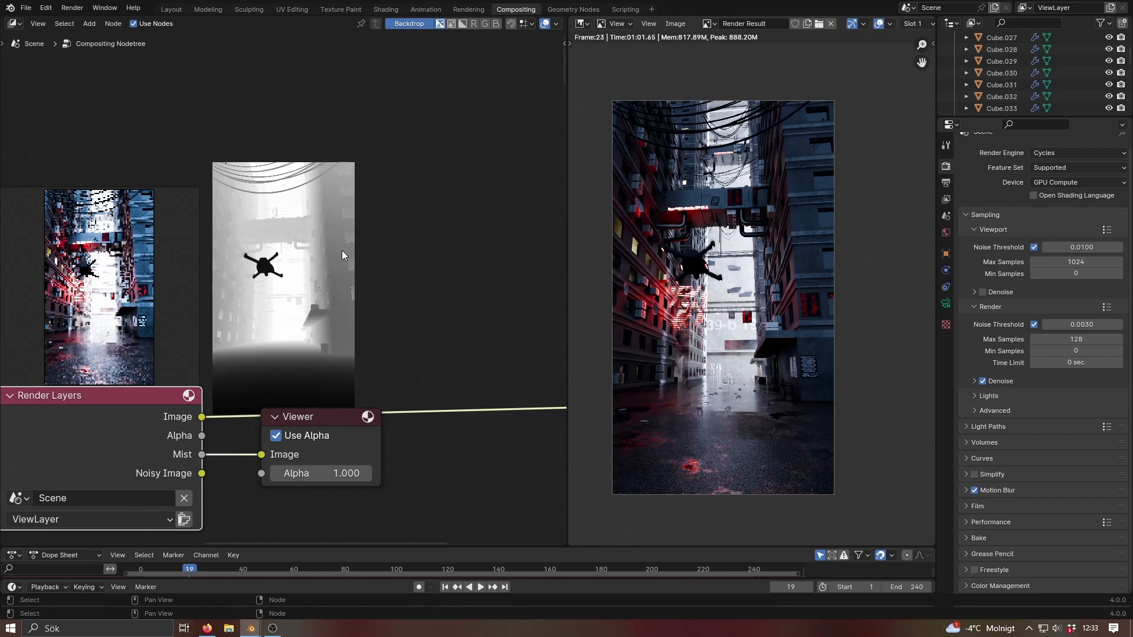
Cycle the Viewer from Mist through Noisy Image to the Image output and turn off the backdrop
left_click(134, 400, "ctrl+shift")
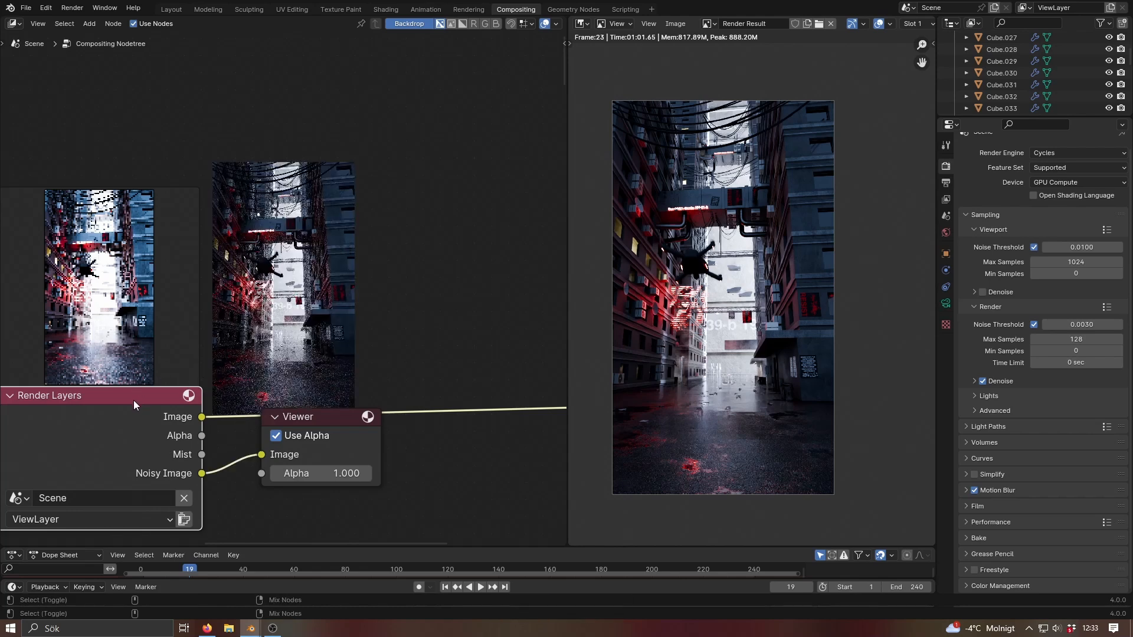
scroll(373, 317, "down", 3)
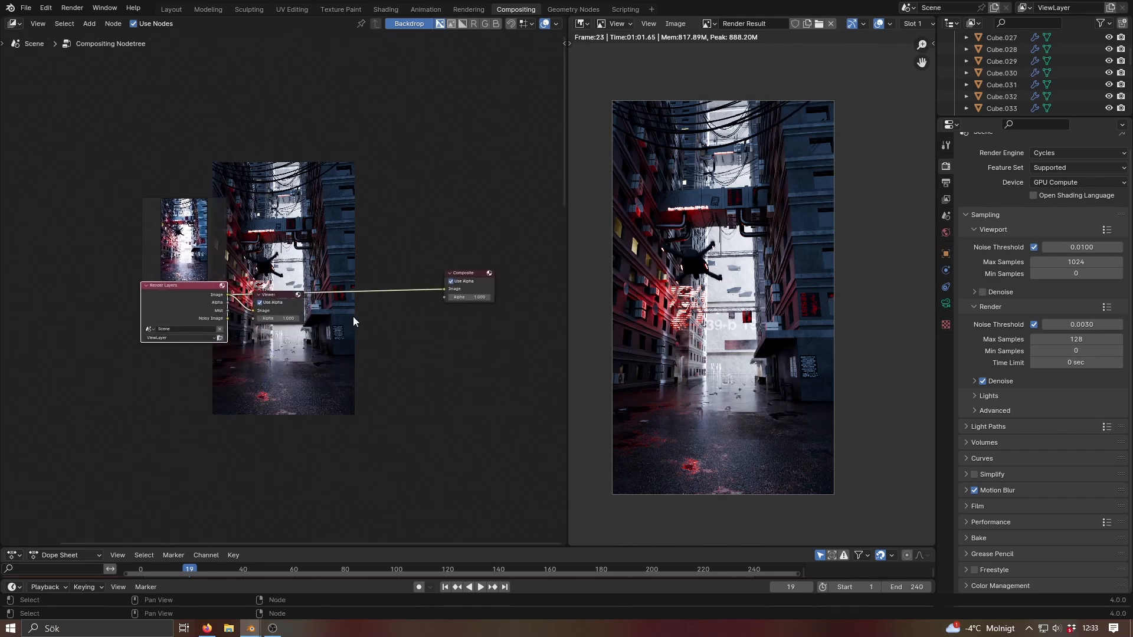
left_click(406, 26)
key("Home")
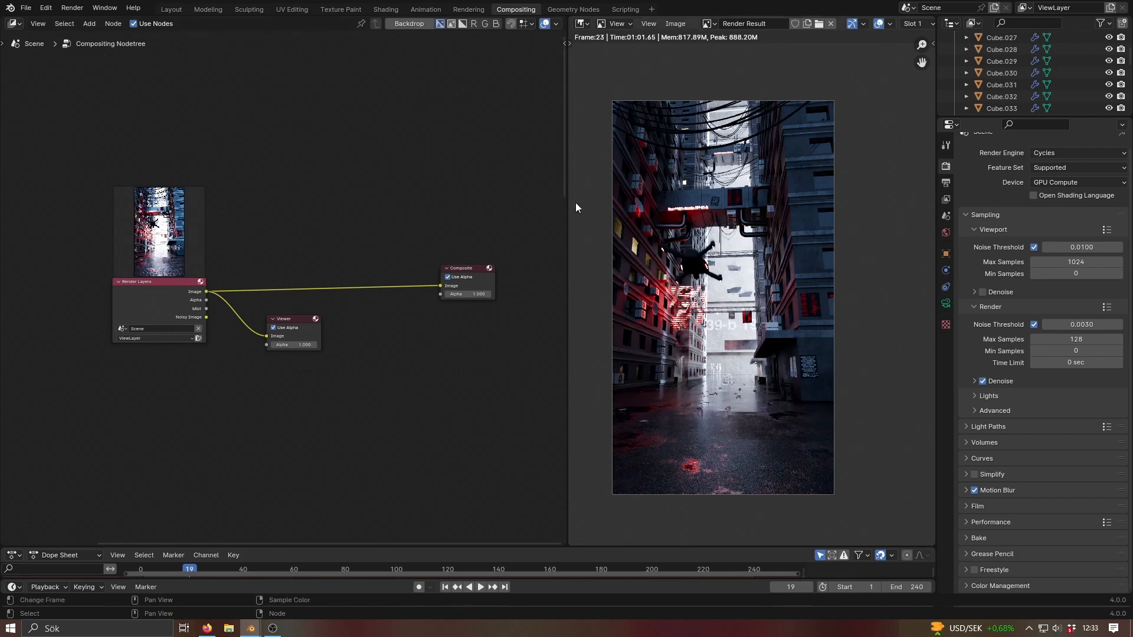
Merge the render preview area into the compositor, then split off a new area as an Image Editor
left_click_drag(564, 17, 708, 118)
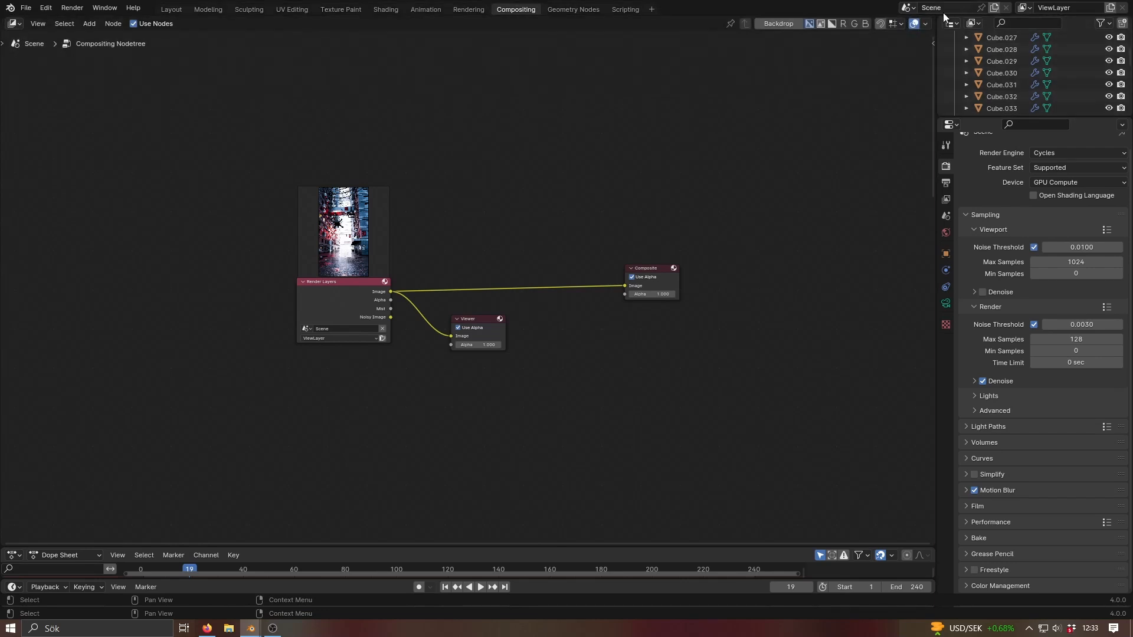
left_click_drag(932, 19, 493, 83)
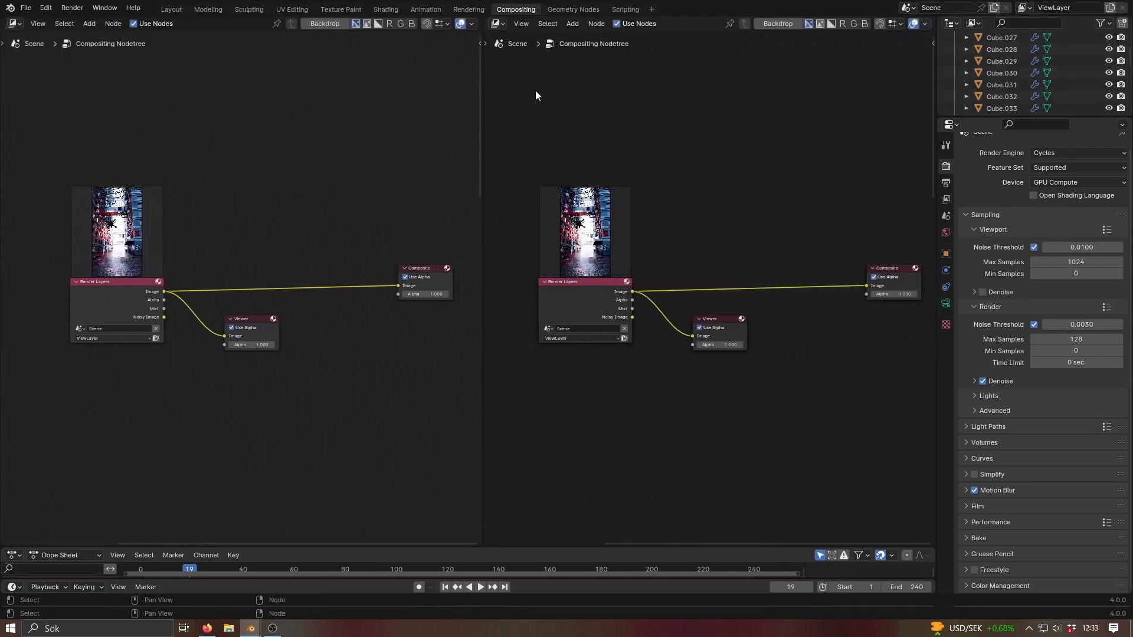
left_click(498, 23)
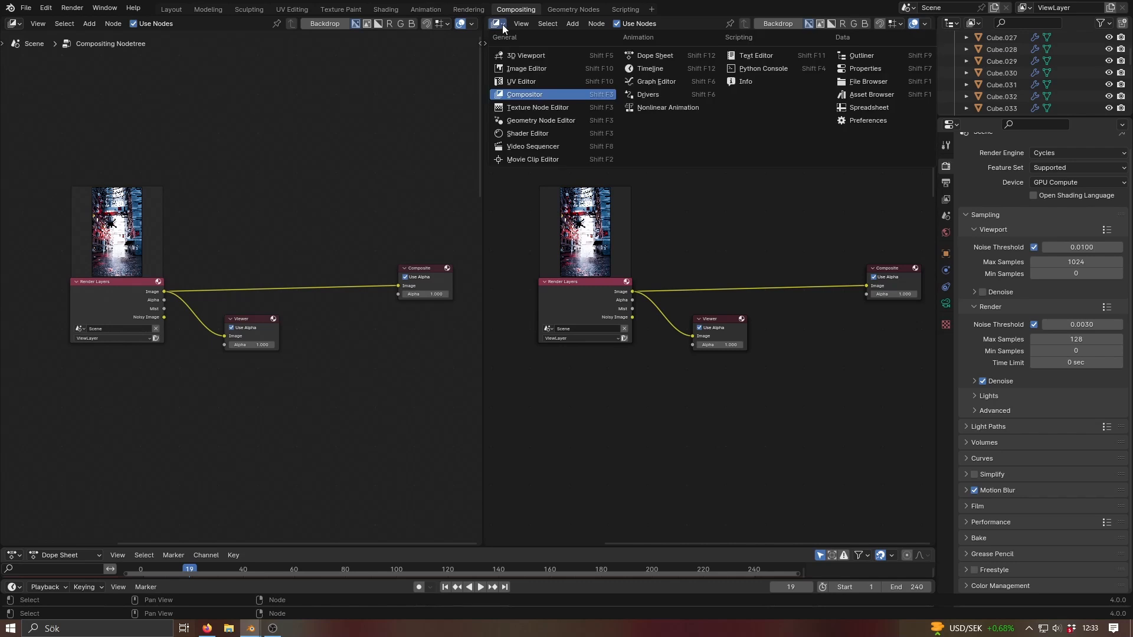
left_click(531, 68)
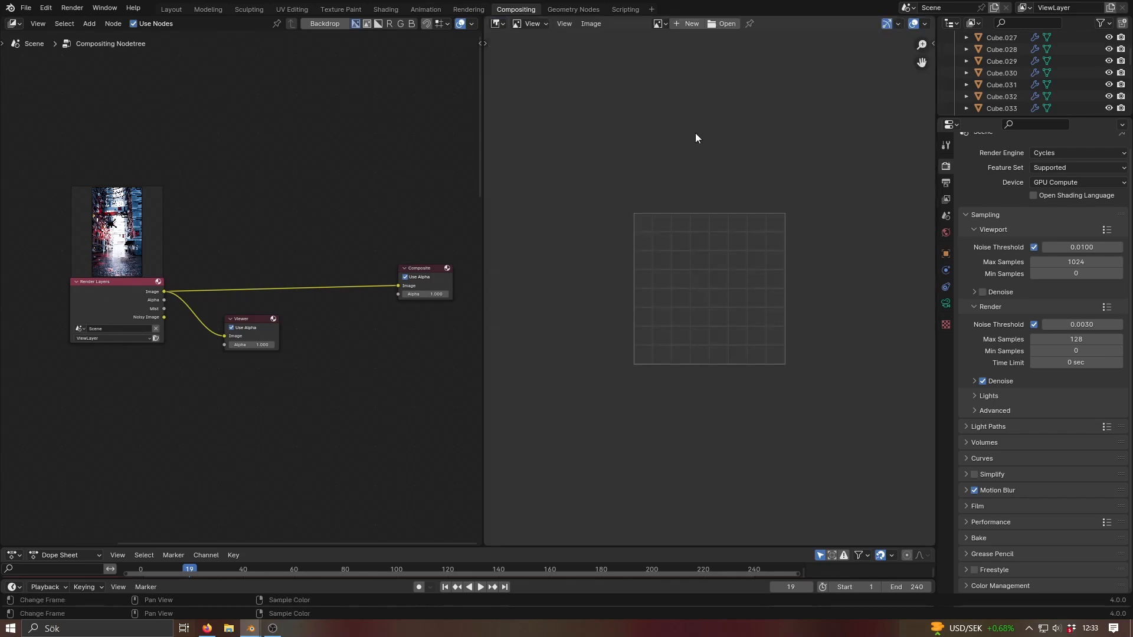
Display the Render Result in the new Image Editor and widen the compositor area beside it
left_click(658, 25)
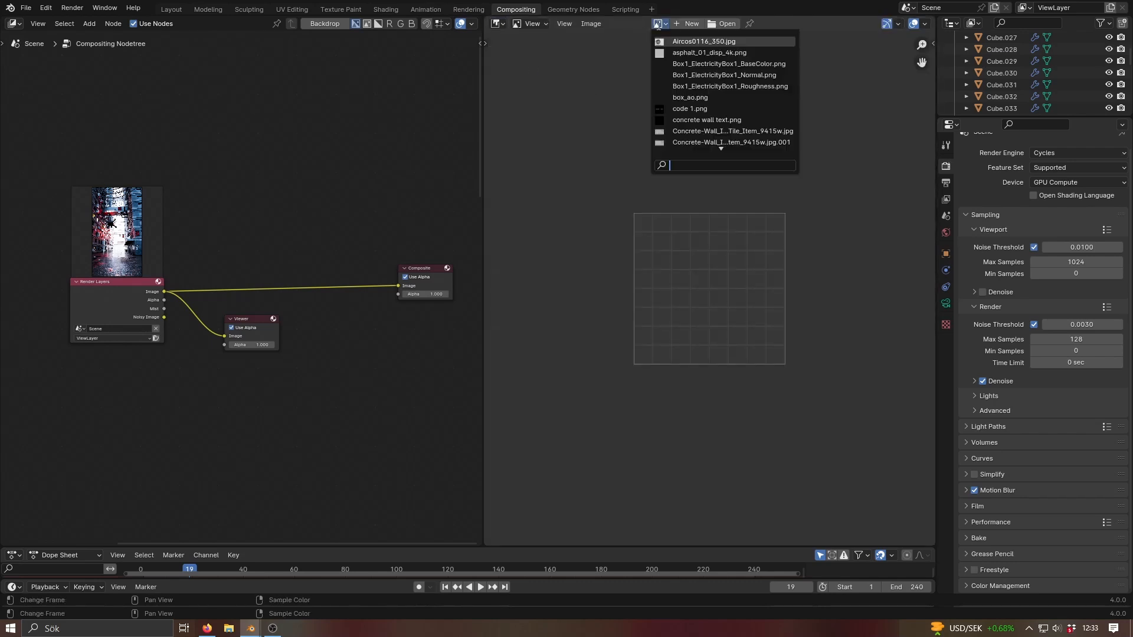
type("re")
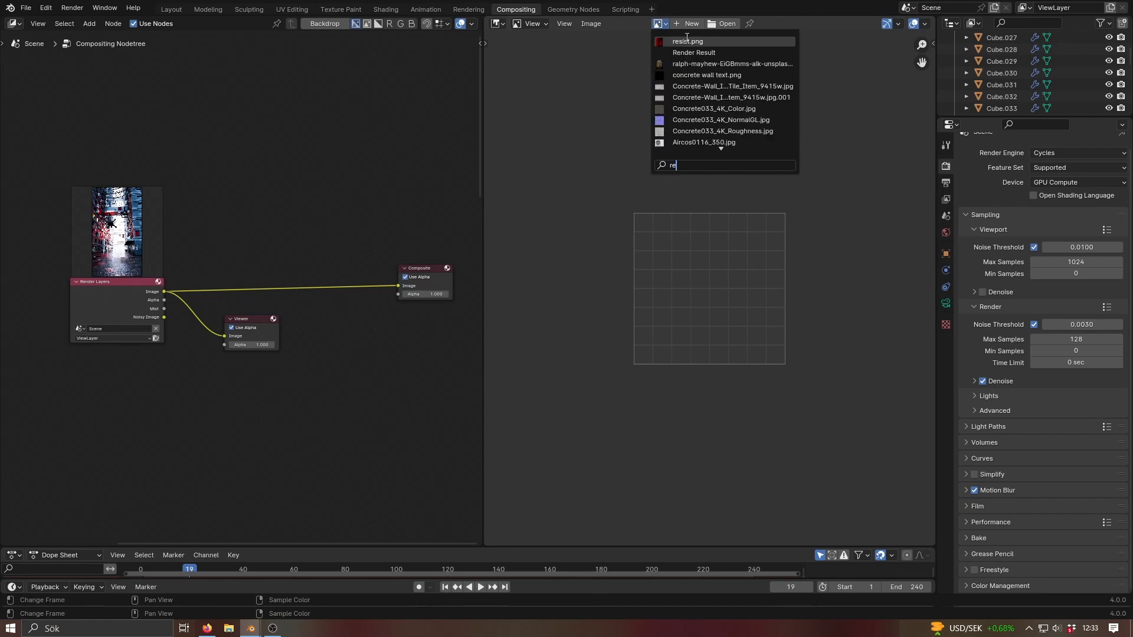
left_click(694, 53)
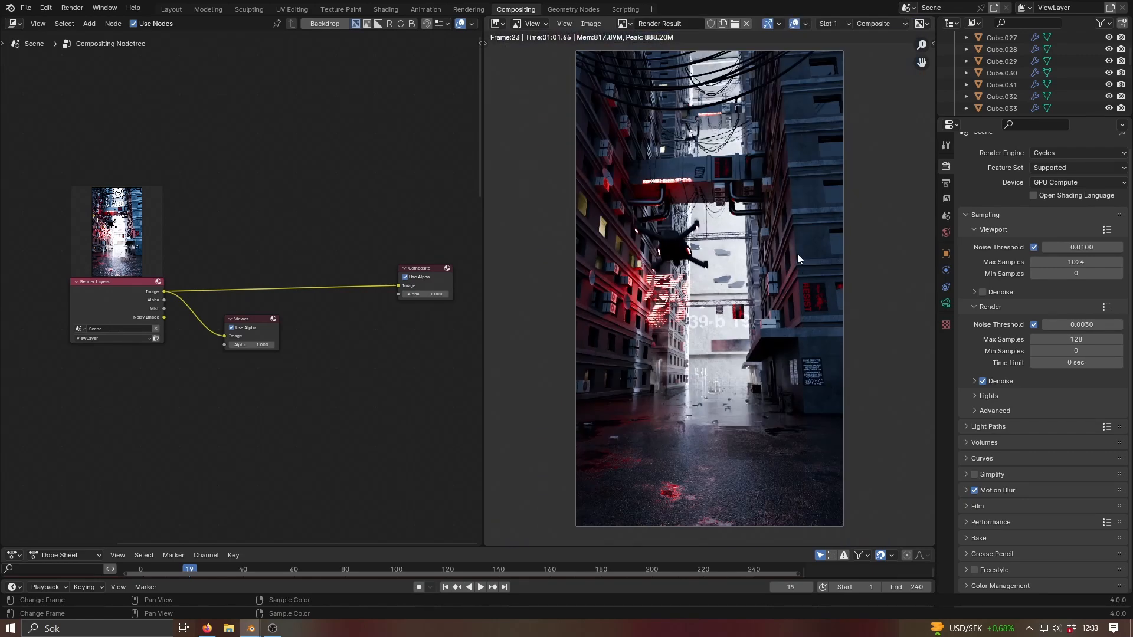
left_click_drag(483, 281, 563, 283)
scroll(366, 194, "up", 2)
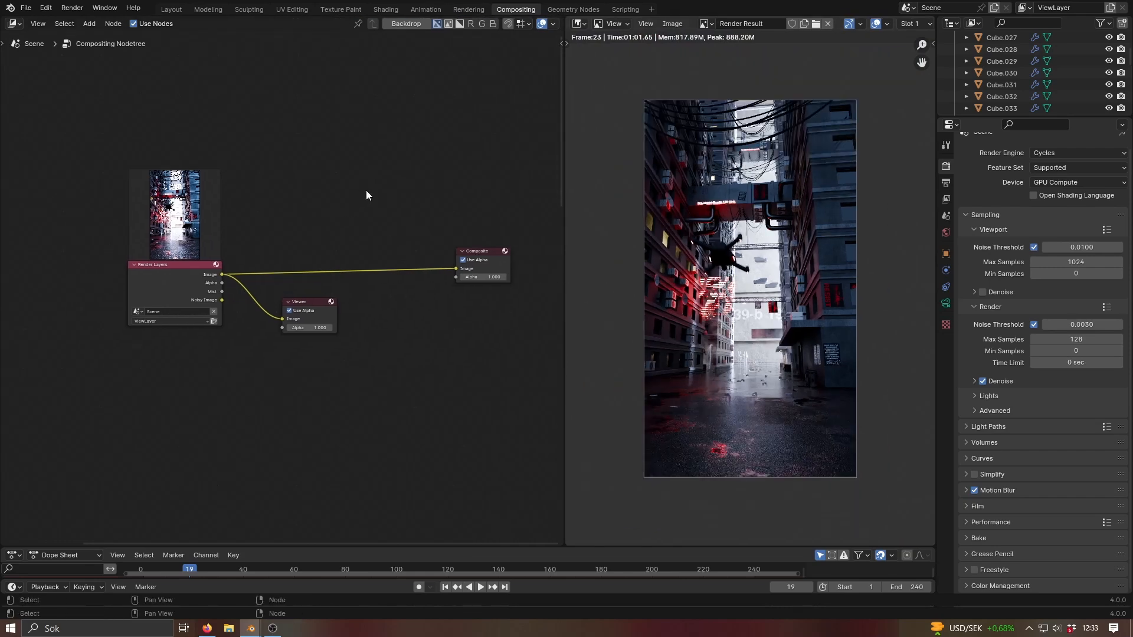
Delete the Viewer node and add a Mix node between Render Layers and Composite
left_click(314, 306)
key("Delete")
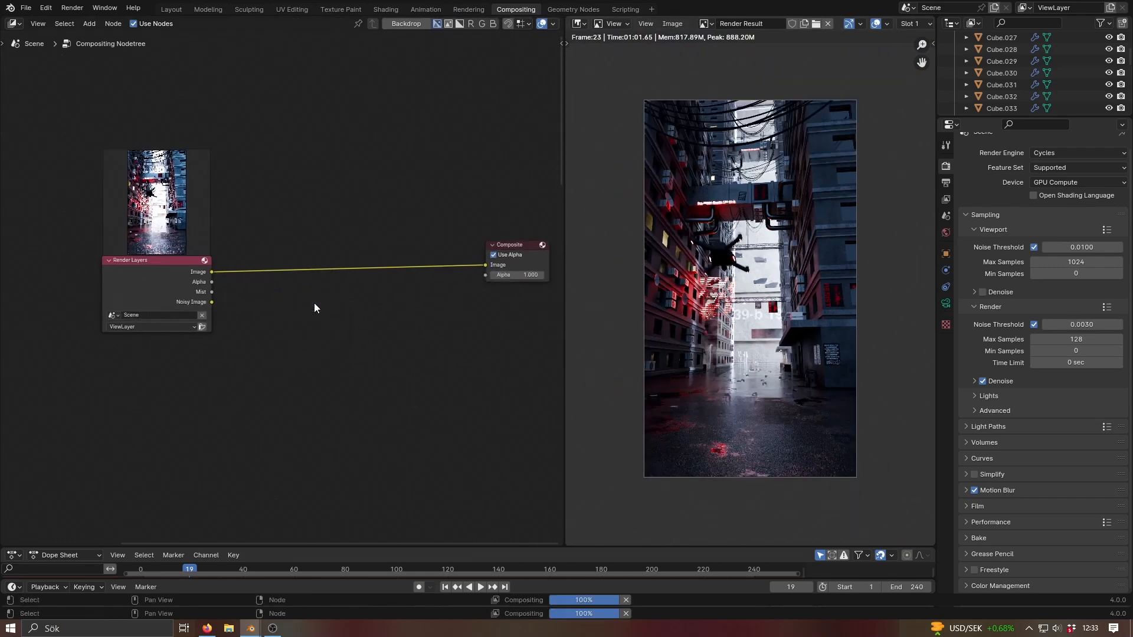
key("shift+a")
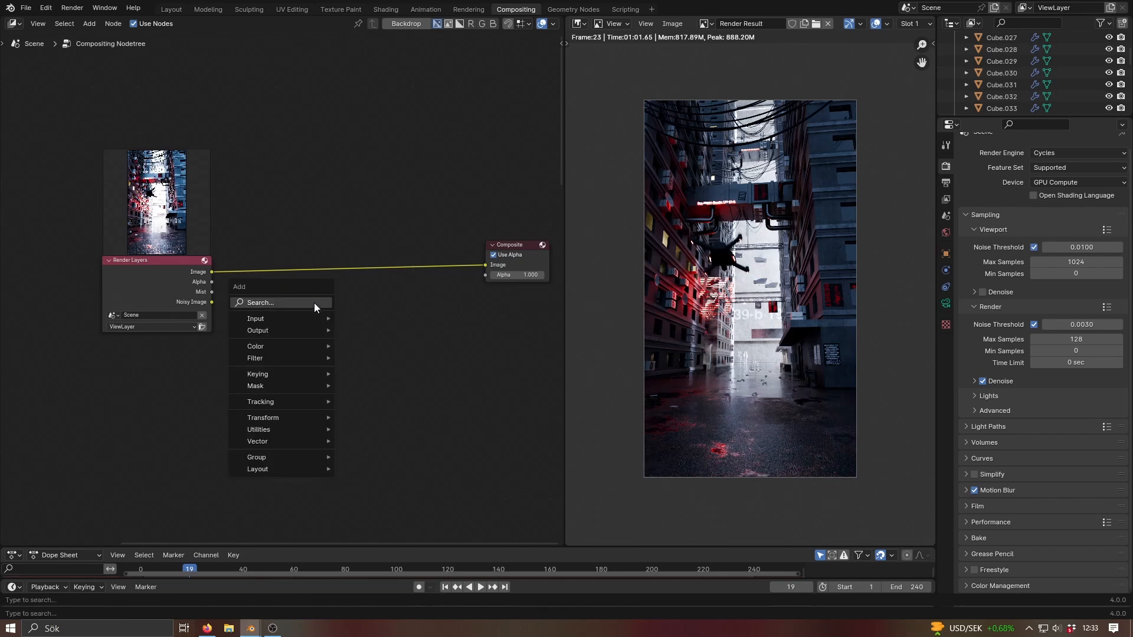
type("mix")
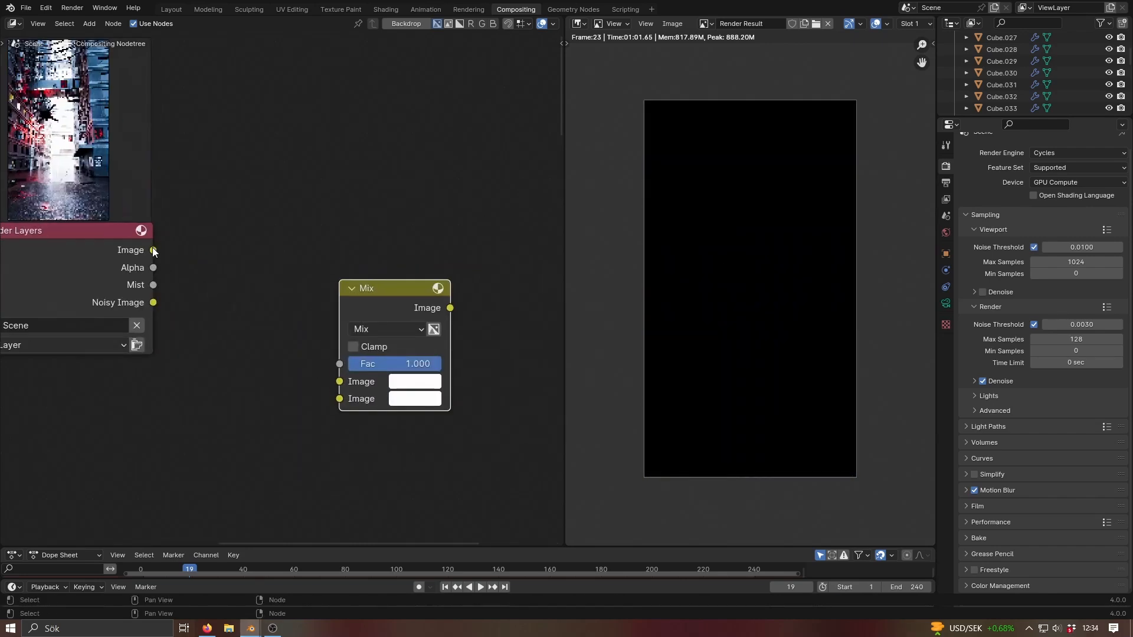
Connect Render Layers' Image to the Mix node's first Image, Mist to its Fac, and the Mix output to the Composite Image
left_click_drag(154, 251, 339, 382)
left_click_drag(164, 289, 346, 361)
middle_click_drag(422, 224, 215, 233)
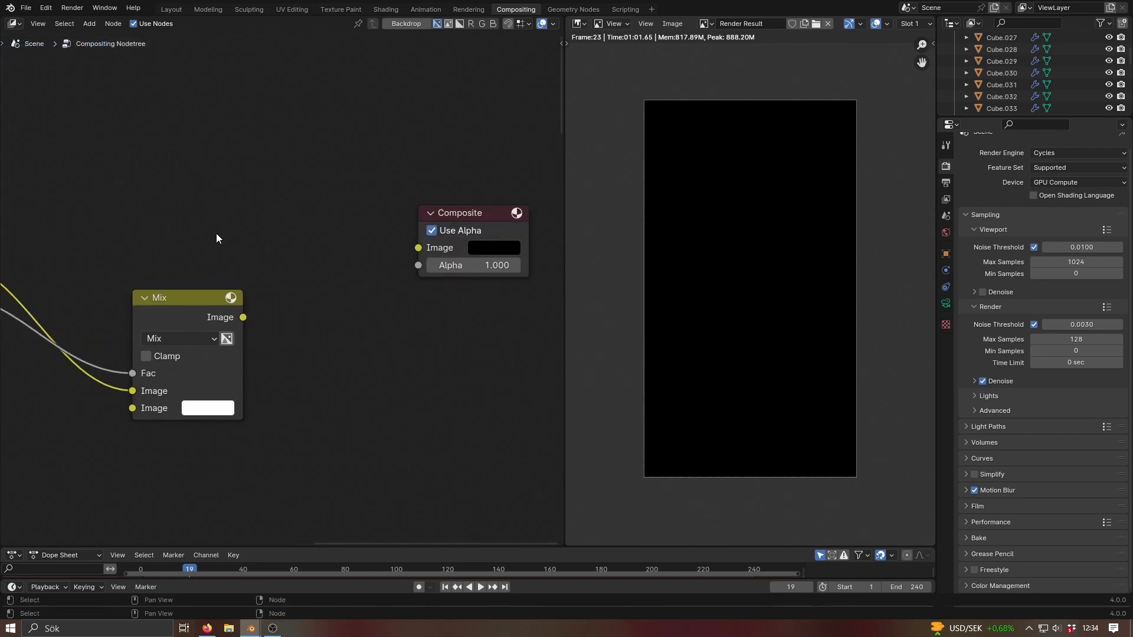
left_click_drag(243, 317, 418, 248)
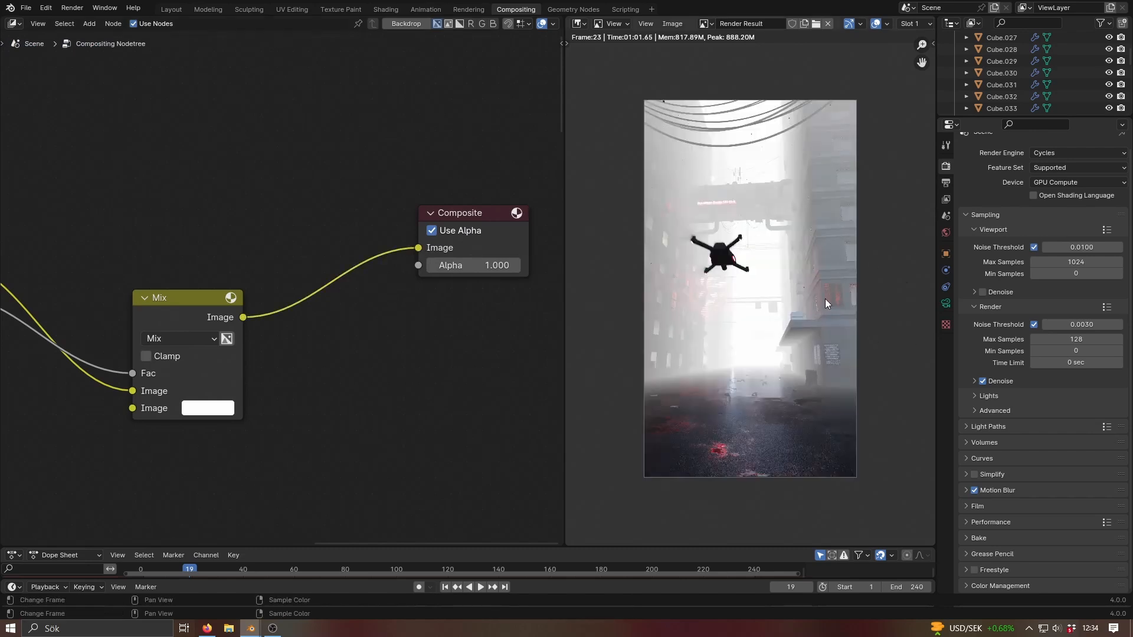
Set the Mix node's second Image colour to light blue with hue 0.599, saturation 0.798 and value 1.000
scroll(821, 302, "down", 2)
scroll(791, 315, "up", 1)
middle_click_drag(343, 381, 376, 318)
scroll(422, 317, "up", 3)
scroll(422, 318, "down", 2)
scroll(425, 317, "up", 2)
left_click(324, 335)
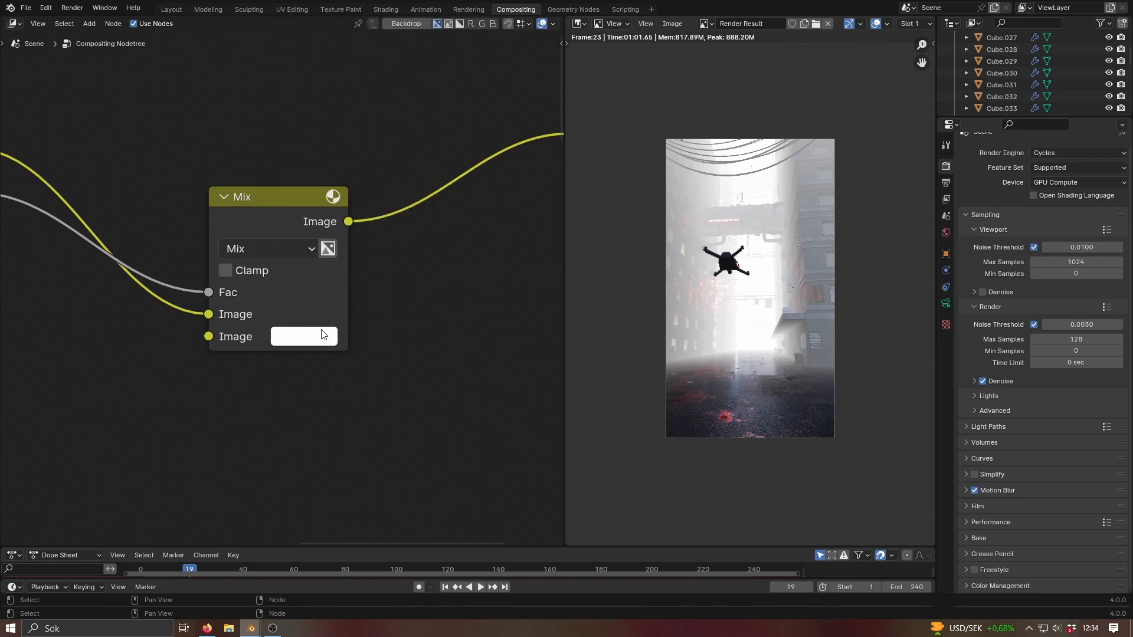
left_click(324, 334)
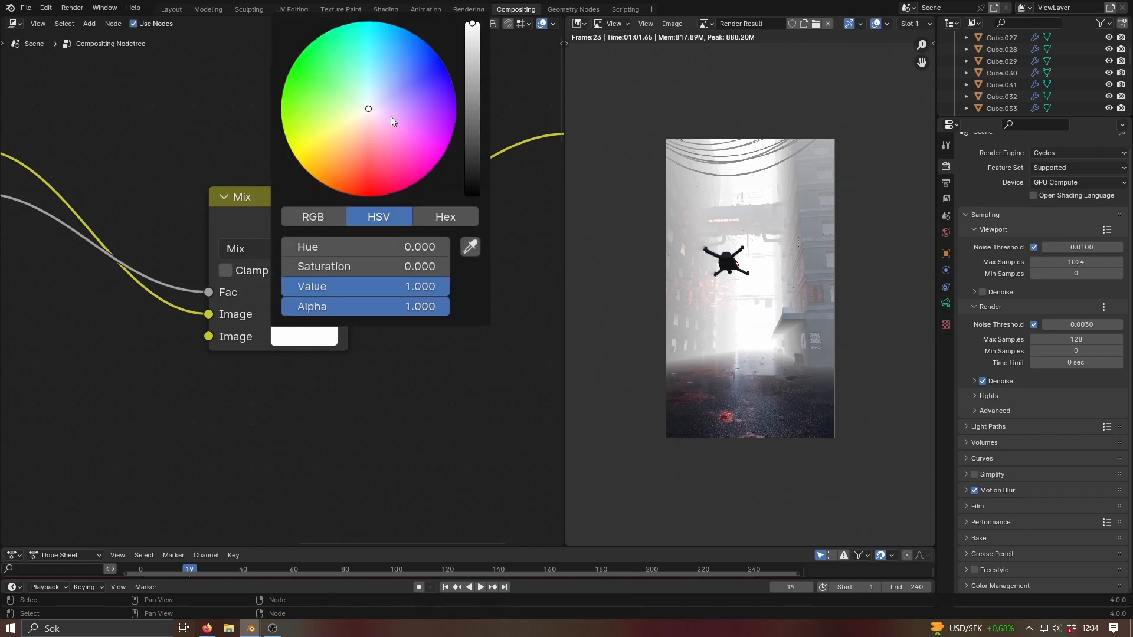
mouse_move(372, 108)
left_mouse_down()
mouse_move(410, 71)
mouse_move(369, 69)
mouse_move(309, 96)
mouse_move(380, 104)
mouse_move(397, 76)
mouse_move(381, 38)
mouse_move(388, 64)
left_mouse_up()
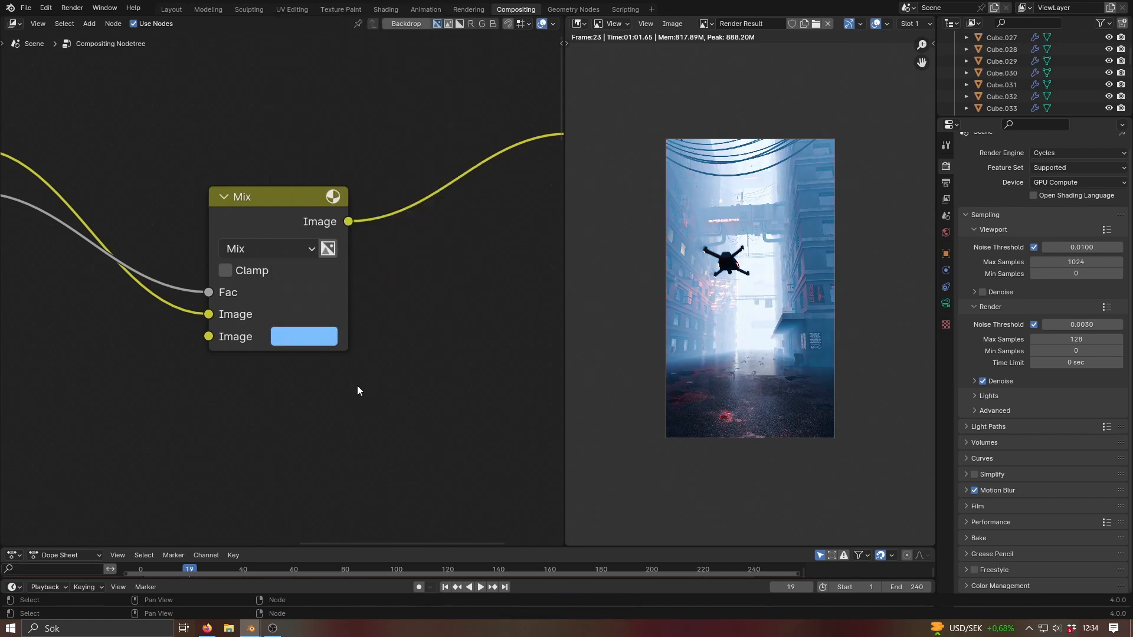
scroll(366, 395, "left", 4, "ctrl")
left_click(384, 326)
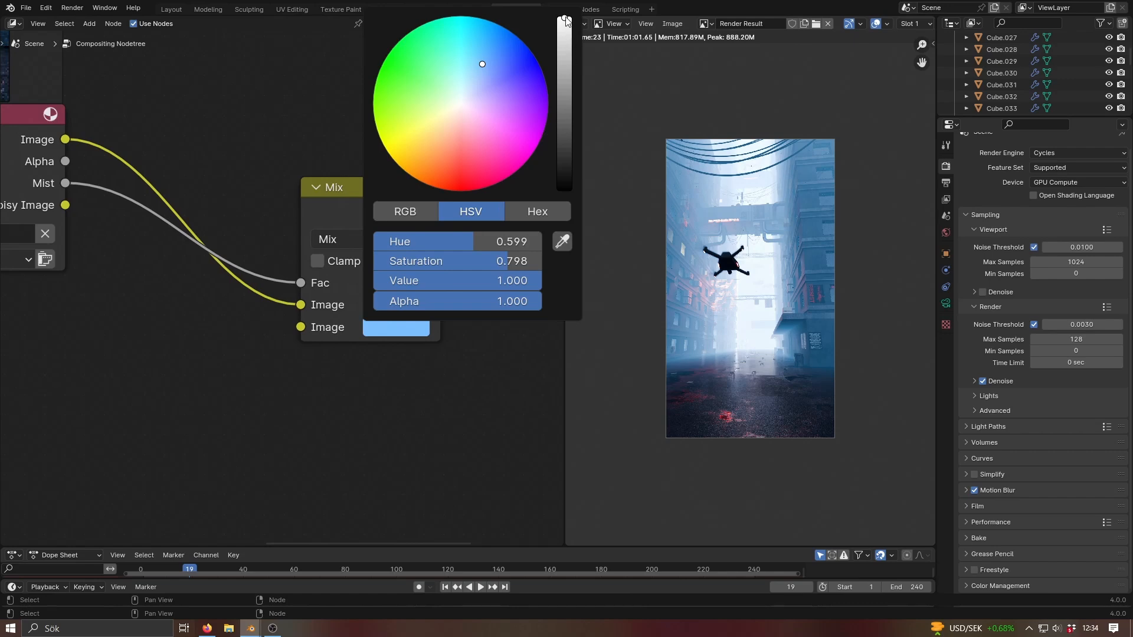
mouse_move(565, 18)
left_mouse_down()
mouse_move(564, 189)
mouse_move(565, 16)
left_mouse_up()
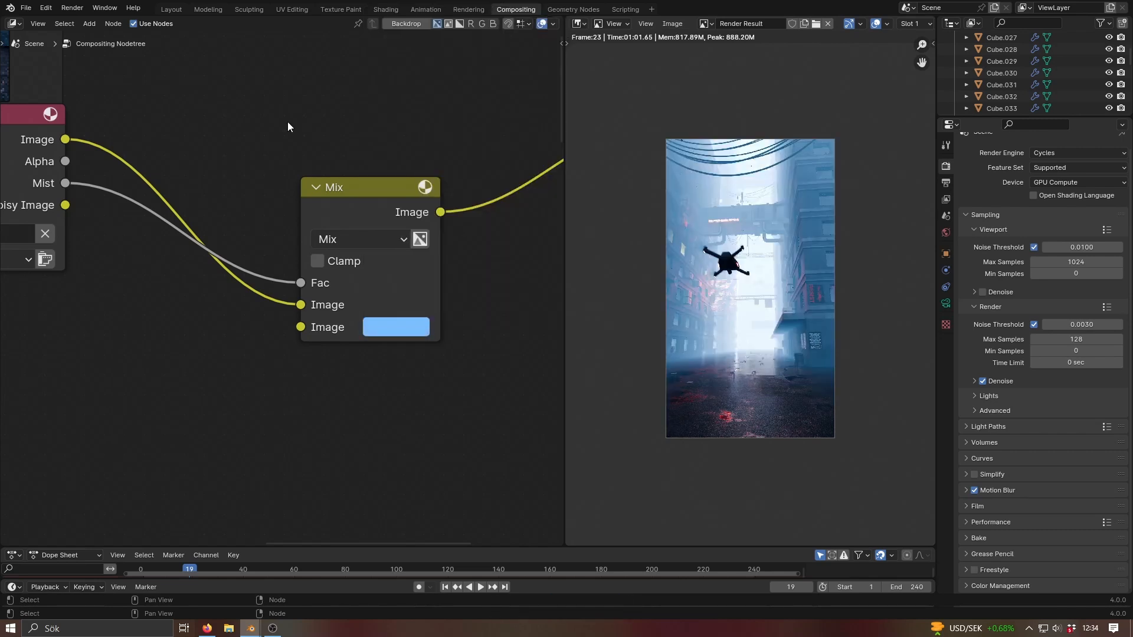
Try the Lighten blending mode on the Mix node and settle on Screen
left_click(364, 241)
left_click(346, 417)
left_click(360, 240)
left_click(347, 391)
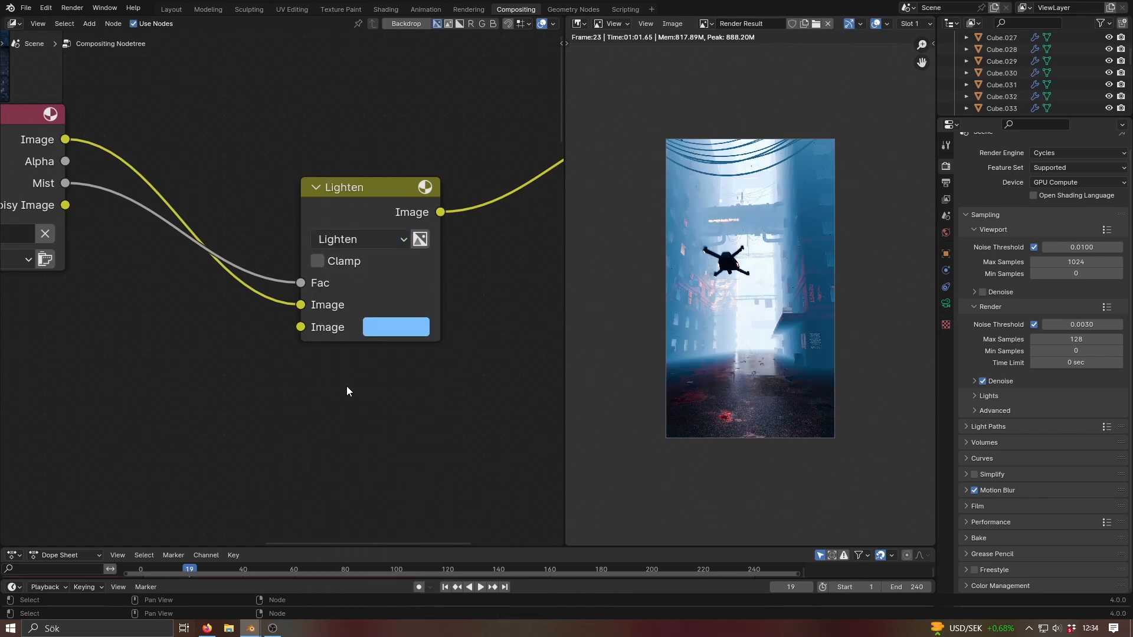
left_click(370, 239)
left_click(341, 418)
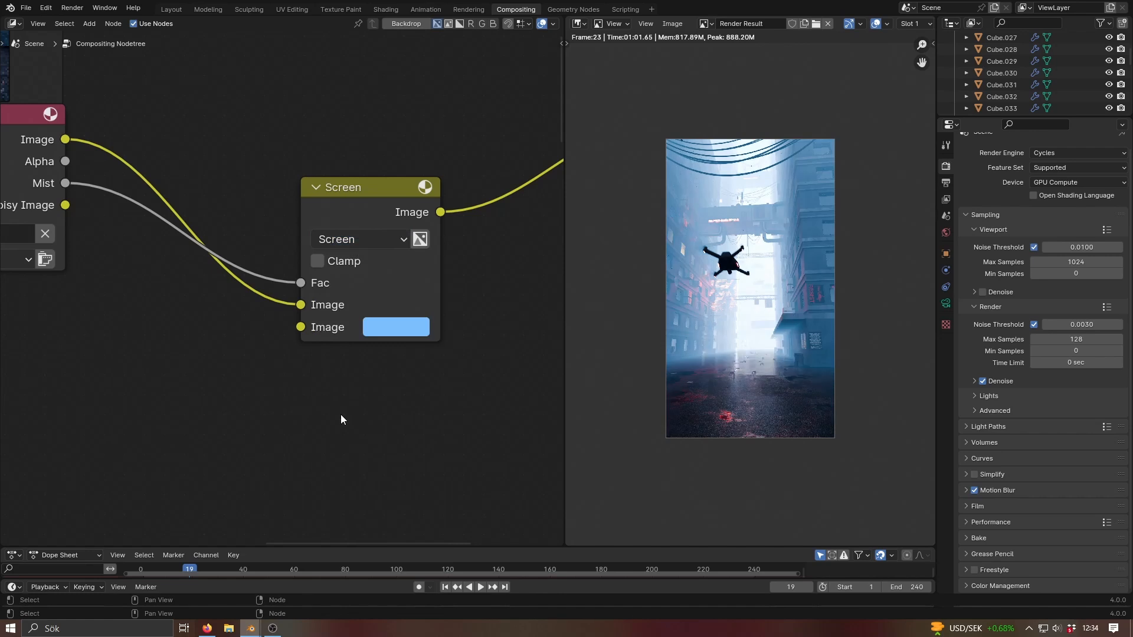
Darken the Screen node's second Image colour to a deeper blue by lowering its value to about half
left_click(396, 328)
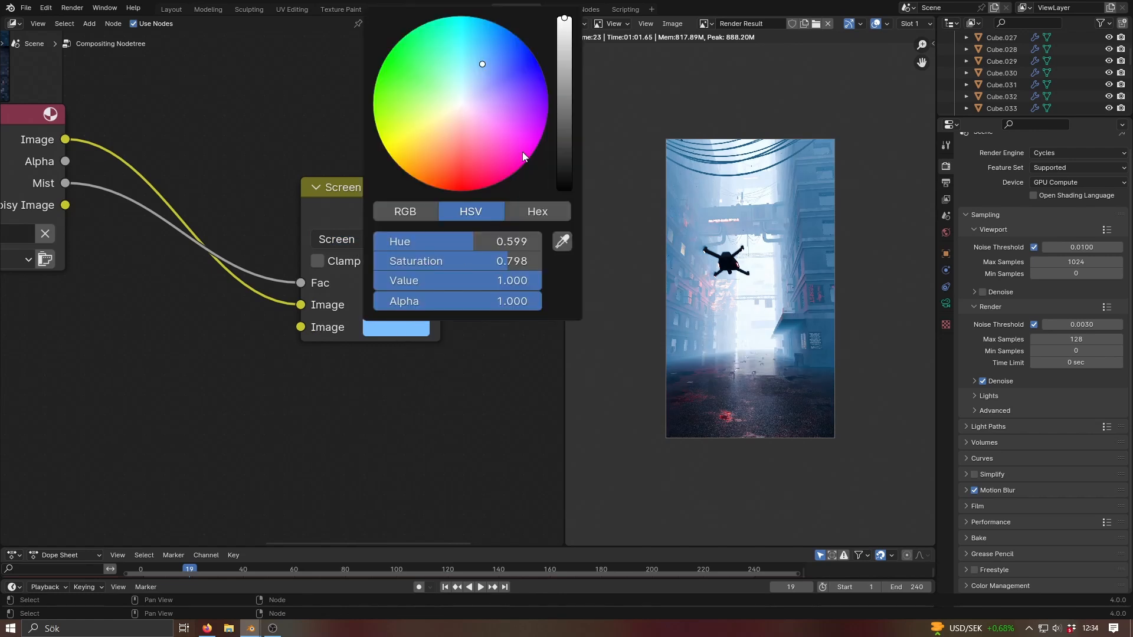
left_click_drag(563, 22, 567, 109)
scroll(271, 176, "down", 2)
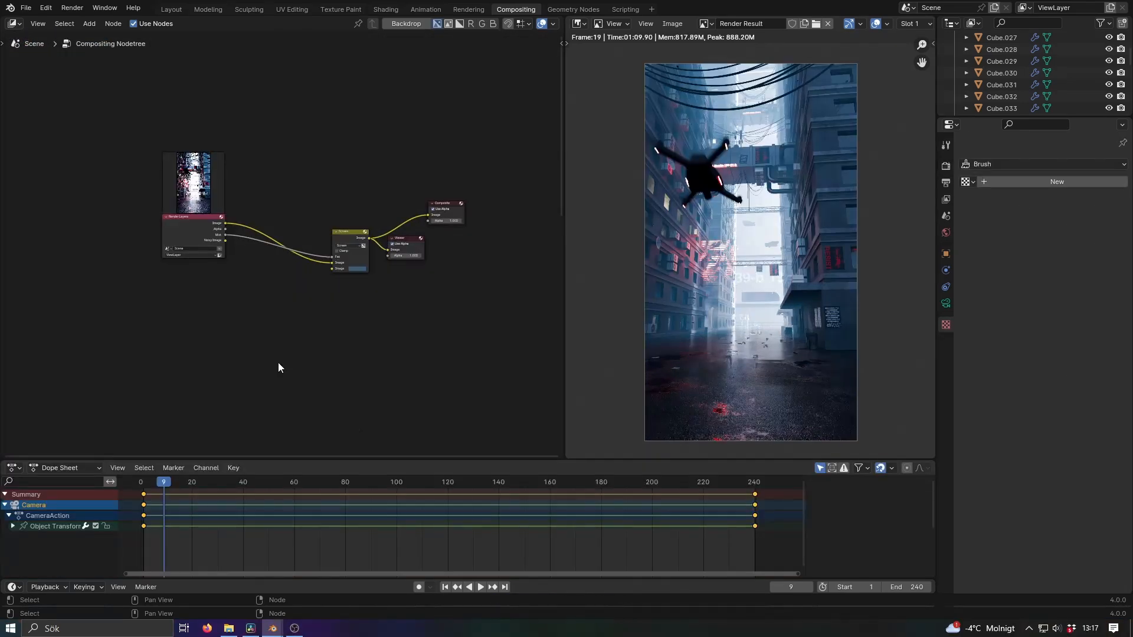
Add a Texture node below the Render Layers node
scroll(278, 363, "up", 2)
left_click_drag(162, 211, 139, 204)
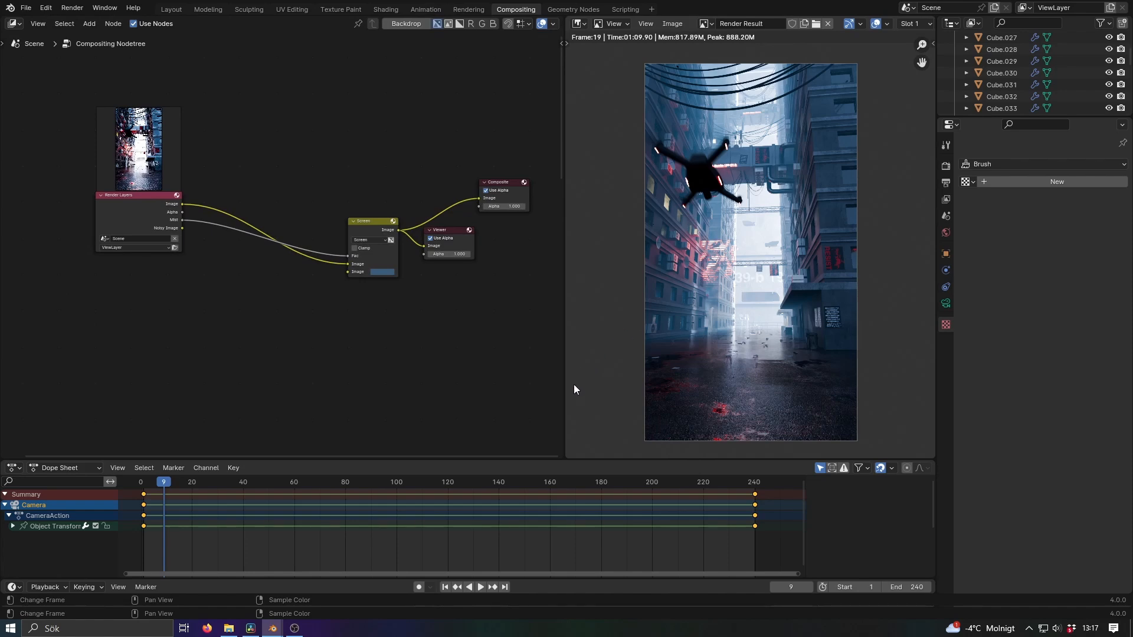
scroll(313, 339, "up", 1)
left_click_drag(176, 180, 175, 180)
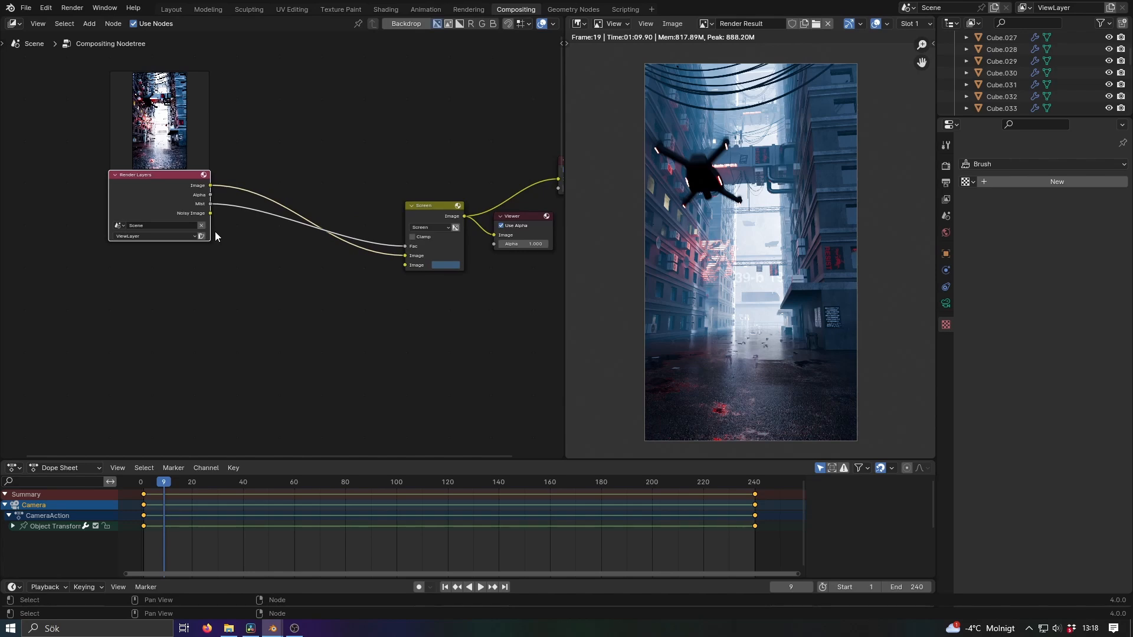
key("shift+a")
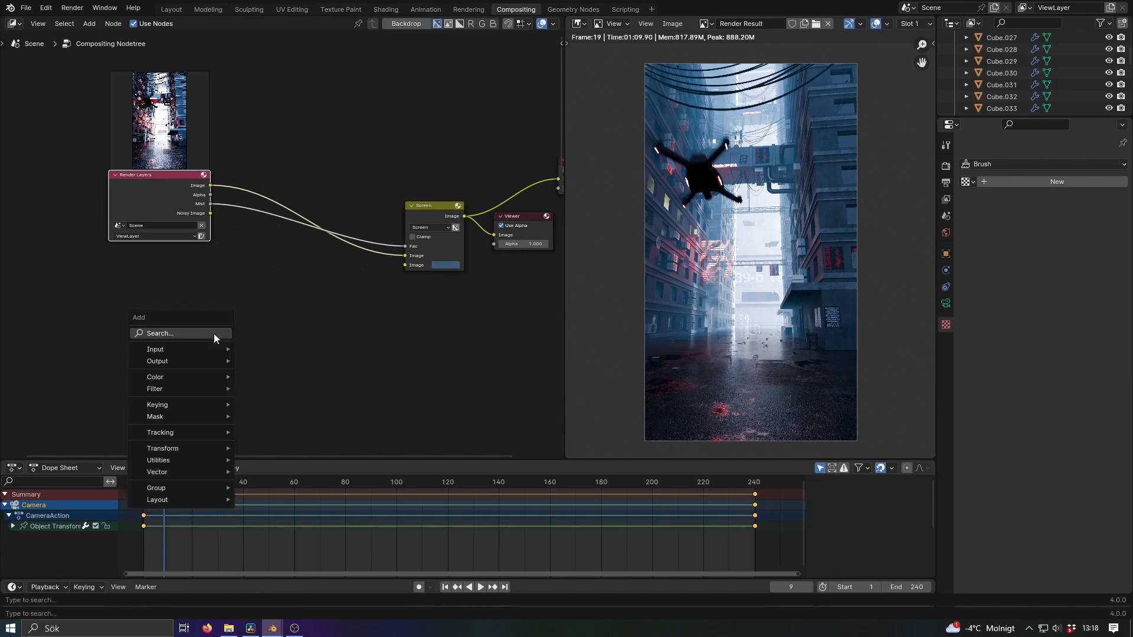
type("te")
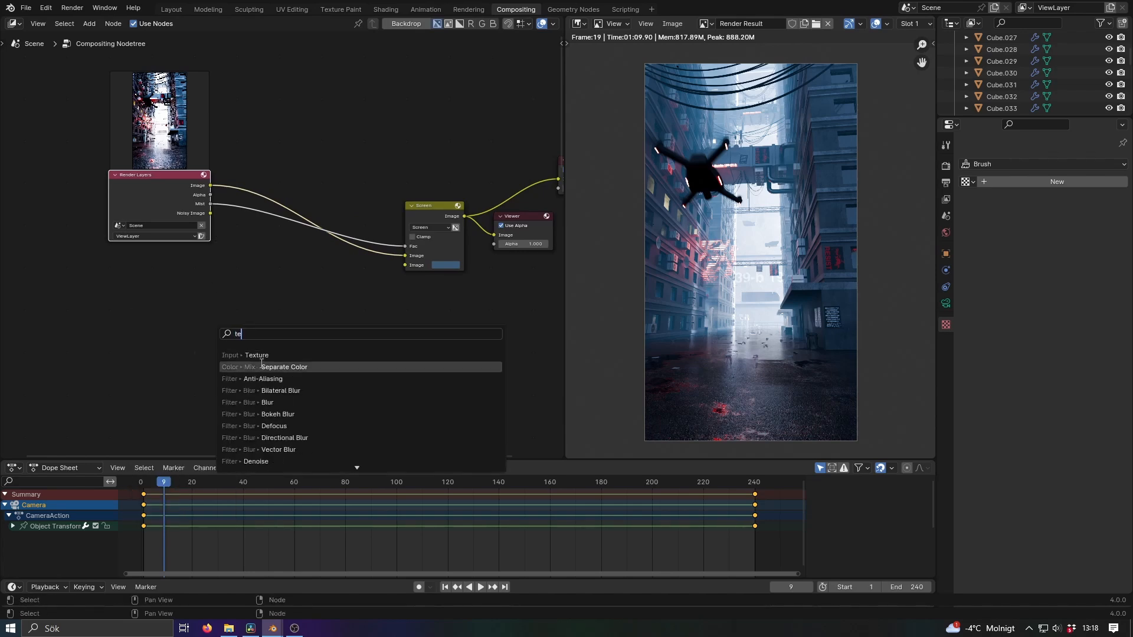
key("Return")
left_click(223, 357)
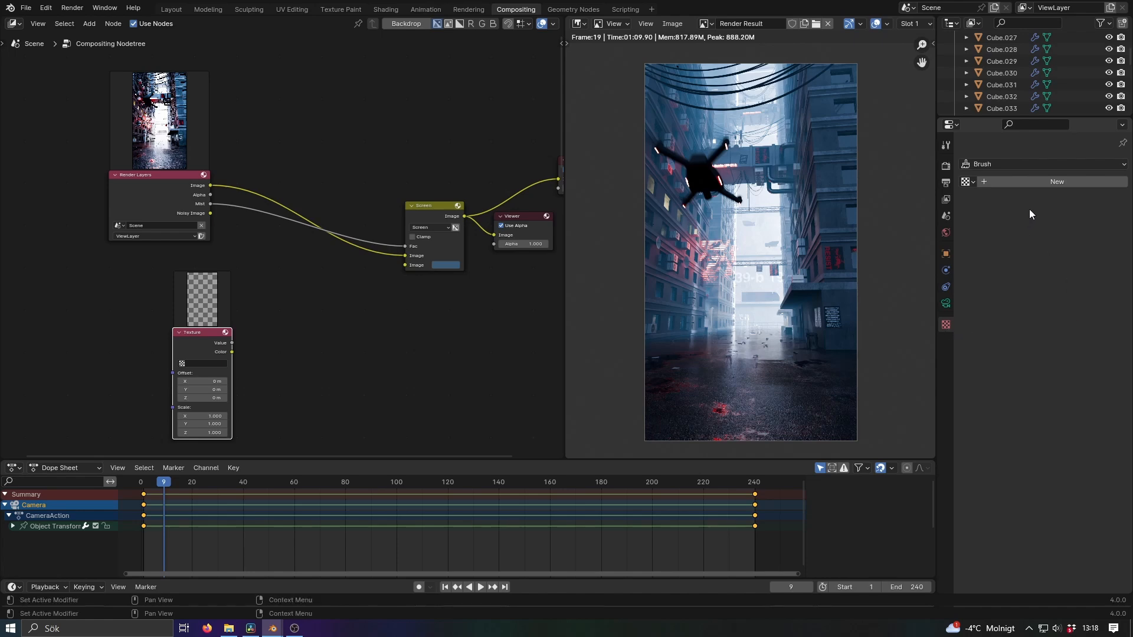
Create a new brush texture and set its type to Clouds
left_click(1053, 184)
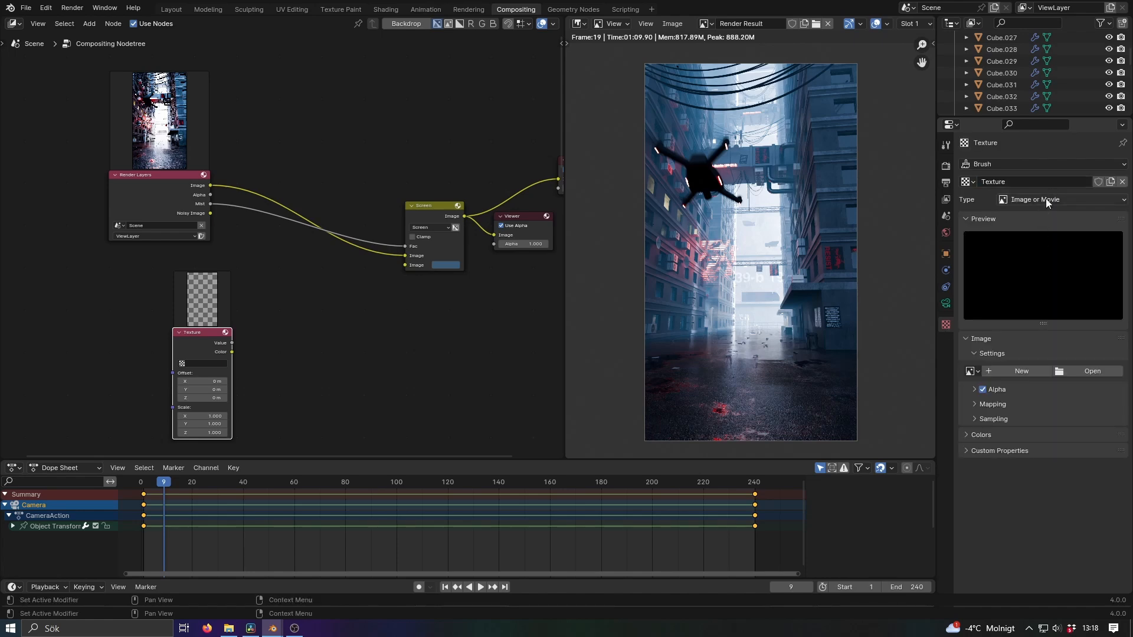
left_click(1046, 199)
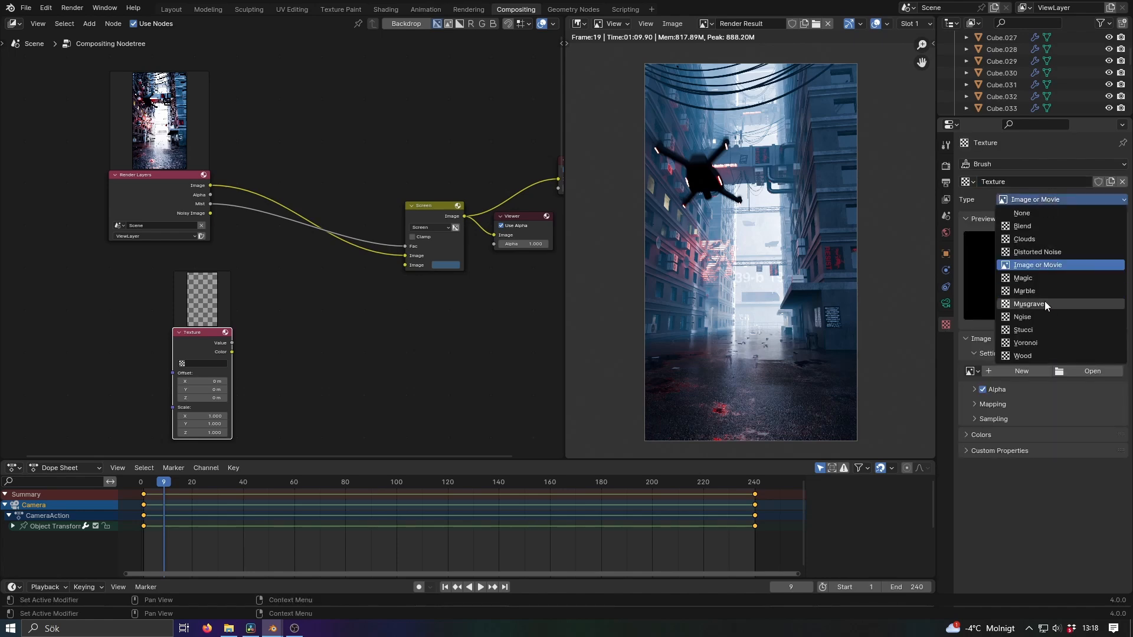
left_click(1031, 241)
Assign the new cloud texture to the Texture node and rename it "clouds"
scroll(387, 348, "up", 1)
left_click(251, 344)
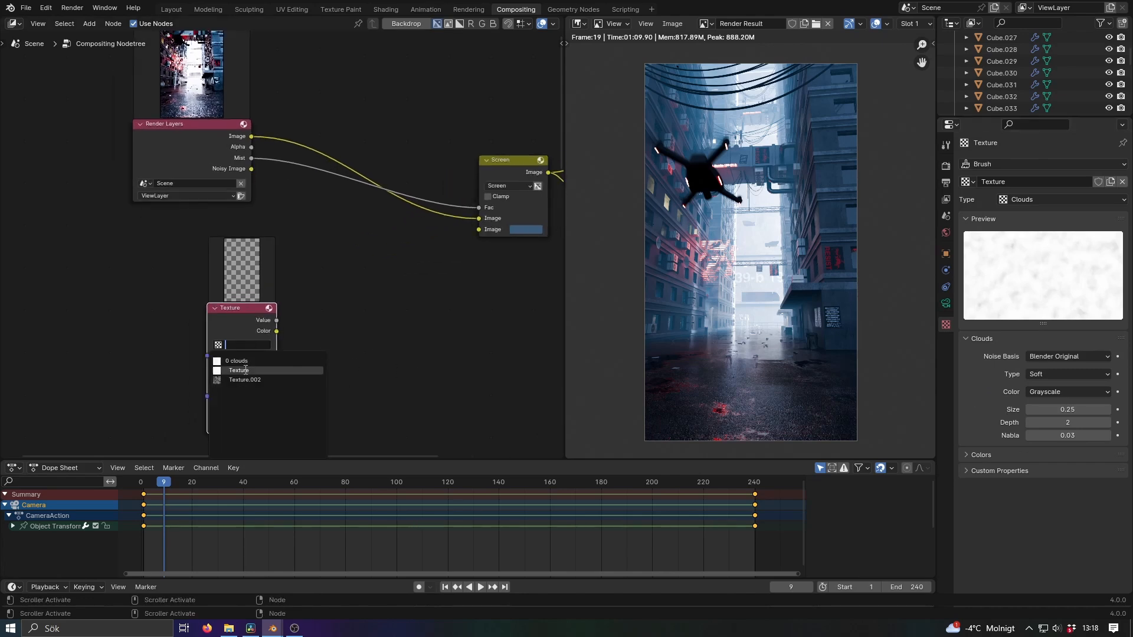
left_click(246, 370)
left_click(1017, 180)
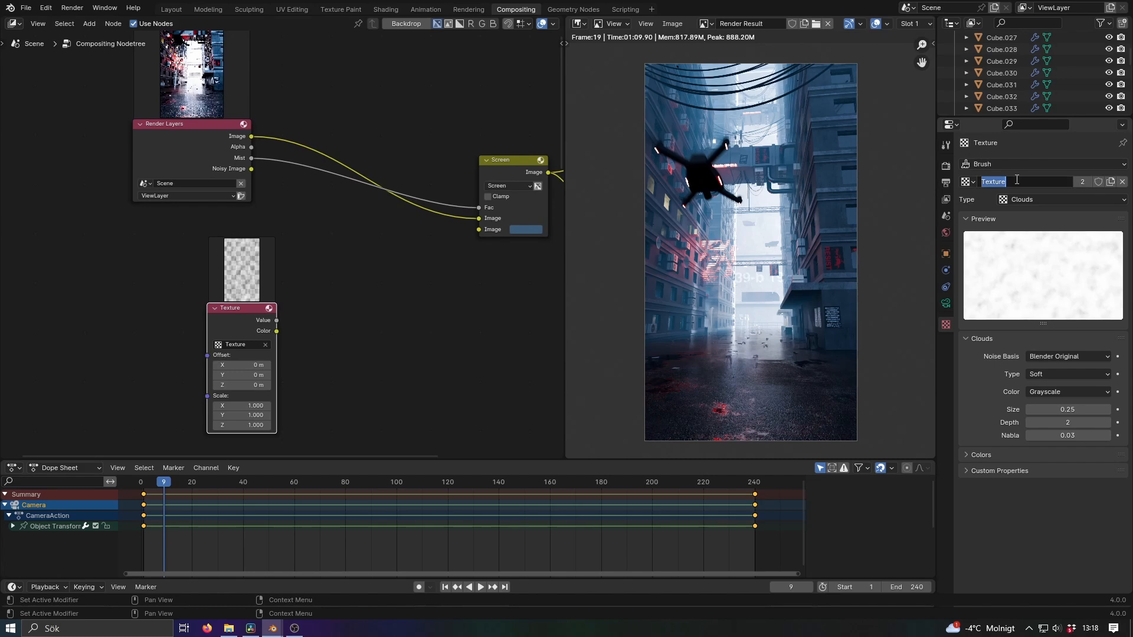
type("clouds")
key("Return")
Insert a Mix node on the link between Render Layers' Mist output and the Screen node's Fac
key("shift+a")
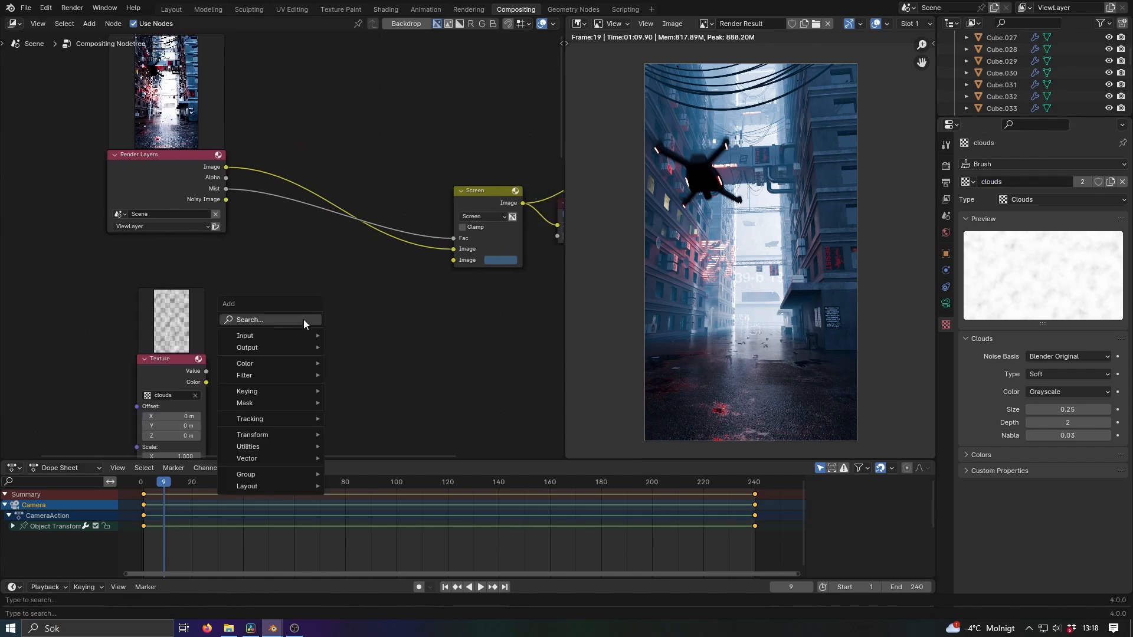
left_click(305, 320)
type("mix")
key("Return")
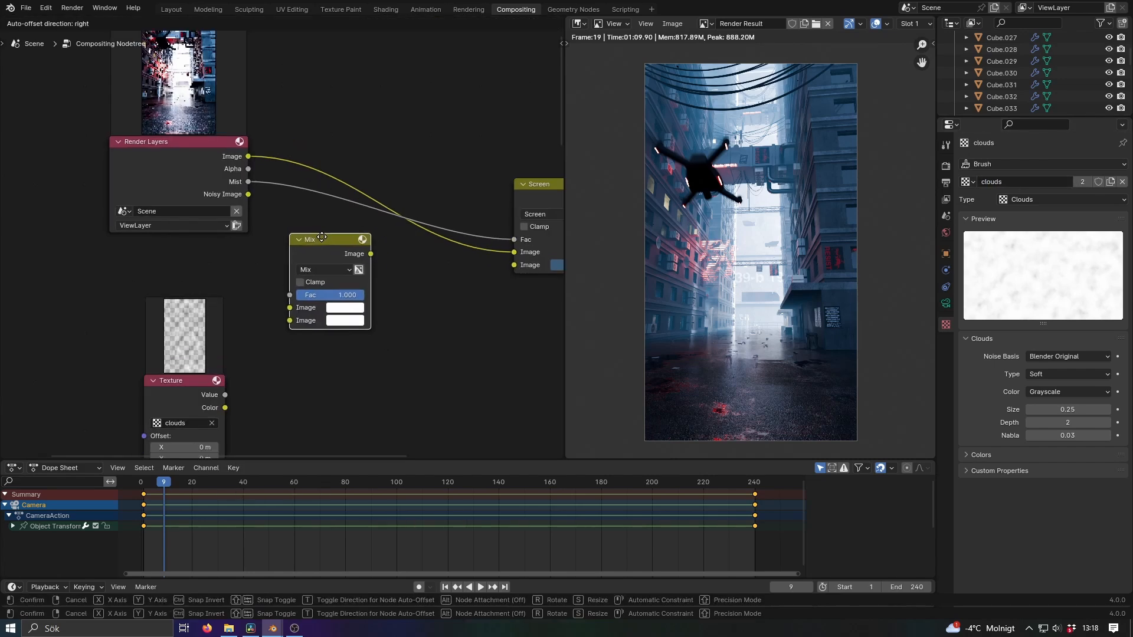
left_click(314, 207)
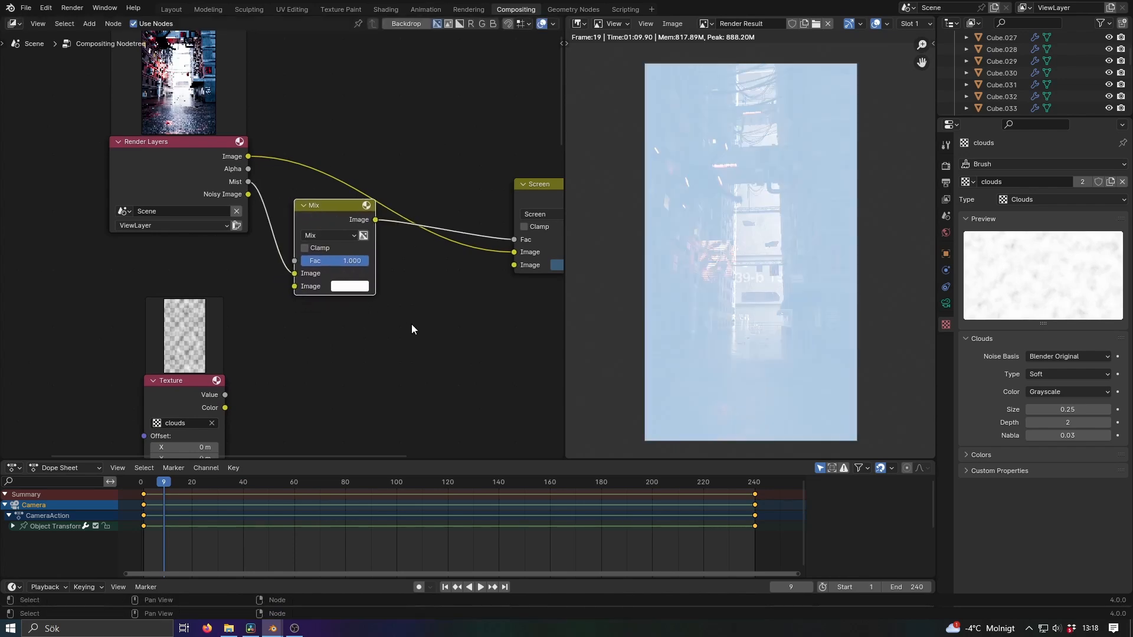
Connect the Texture node's Value to the new Mix node's first Image and Mist to its second Image
scroll(271, 341, "up", 1)
left_click_drag(205, 355, 319, 243)
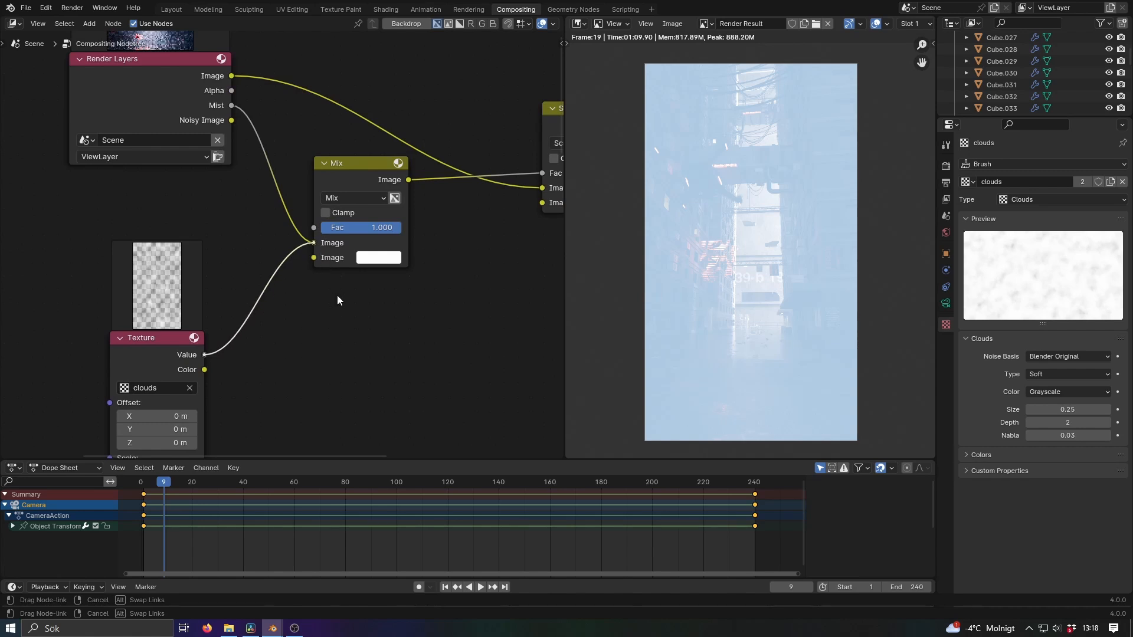
left_click_drag(231, 105, 315, 258)
Set the new Mix node's blending mode to Multiply
middle_click_drag(400, 287, 339, 349)
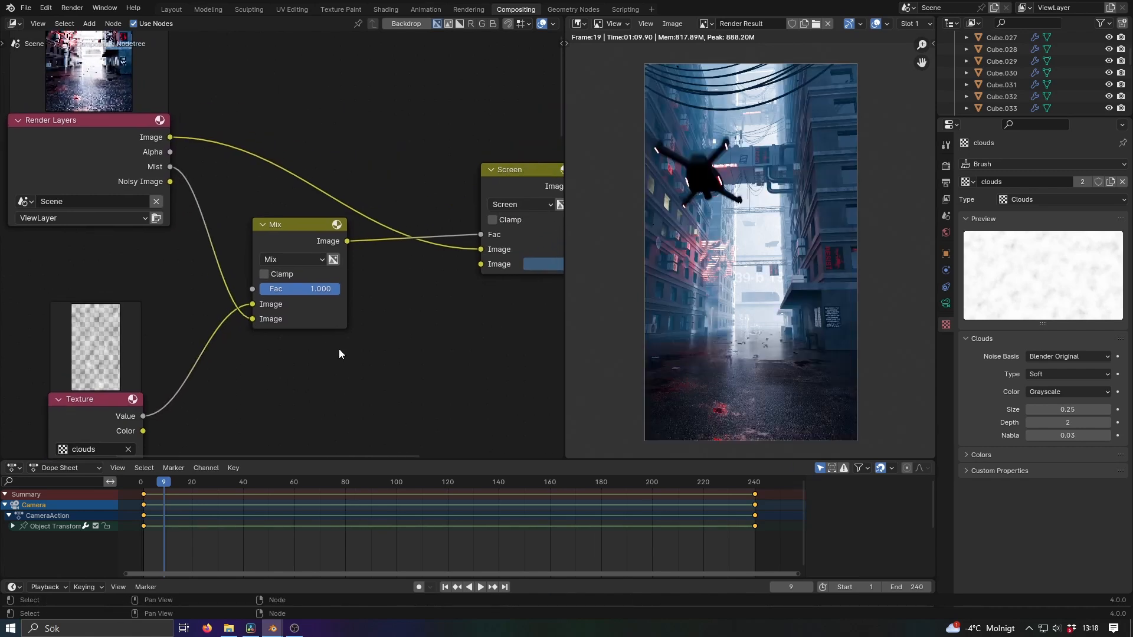
scroll(337, 360, "up", 1)
left_click(305, 264)
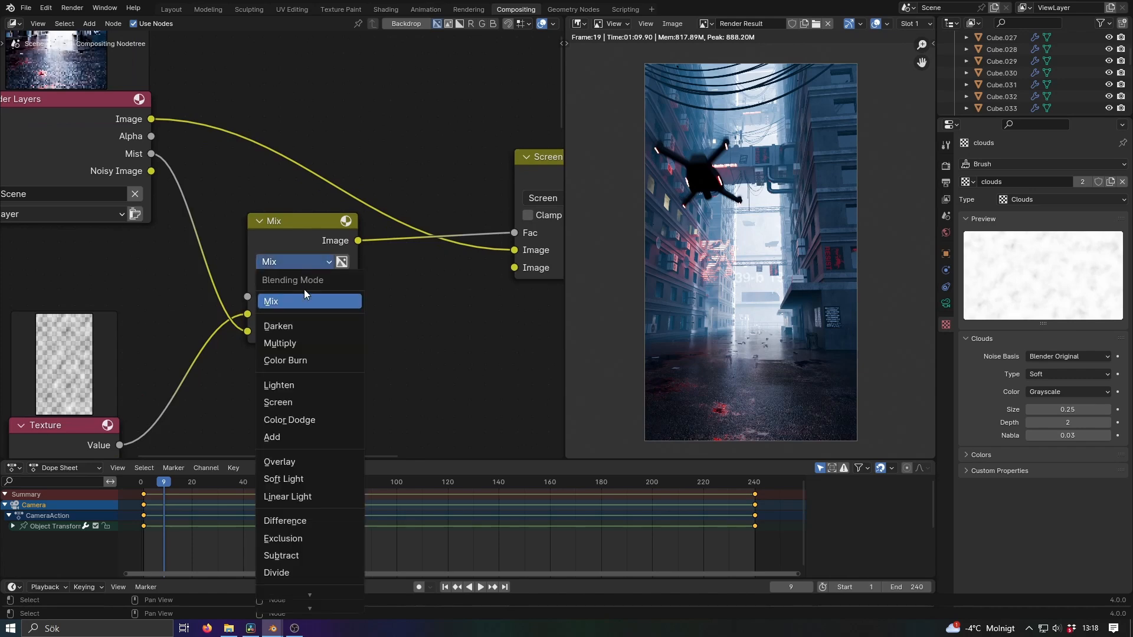
left_click(292, 345)
Move the Texture node up slightly and set its X scale to 0.360 to stretch the clouds horizontally
middle_click_drag(102, 423, 202, 380)
left_click_drag(189, 390, 184, 344)
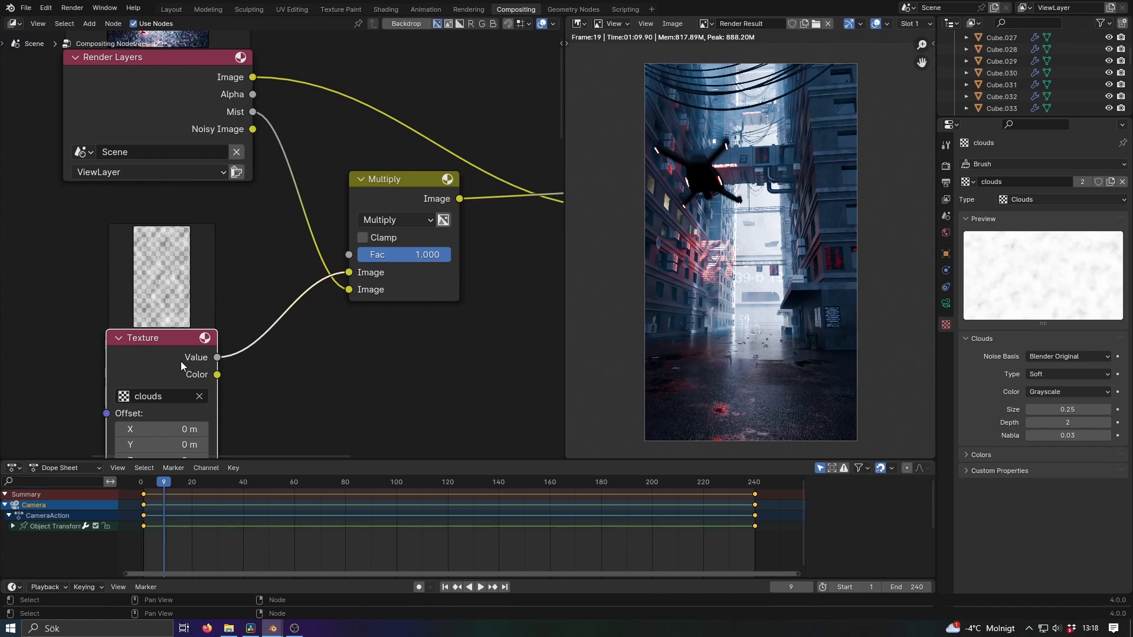
scroll(346, 419, "up", 3)
middle_click_drag(345, 422, 352, 335)
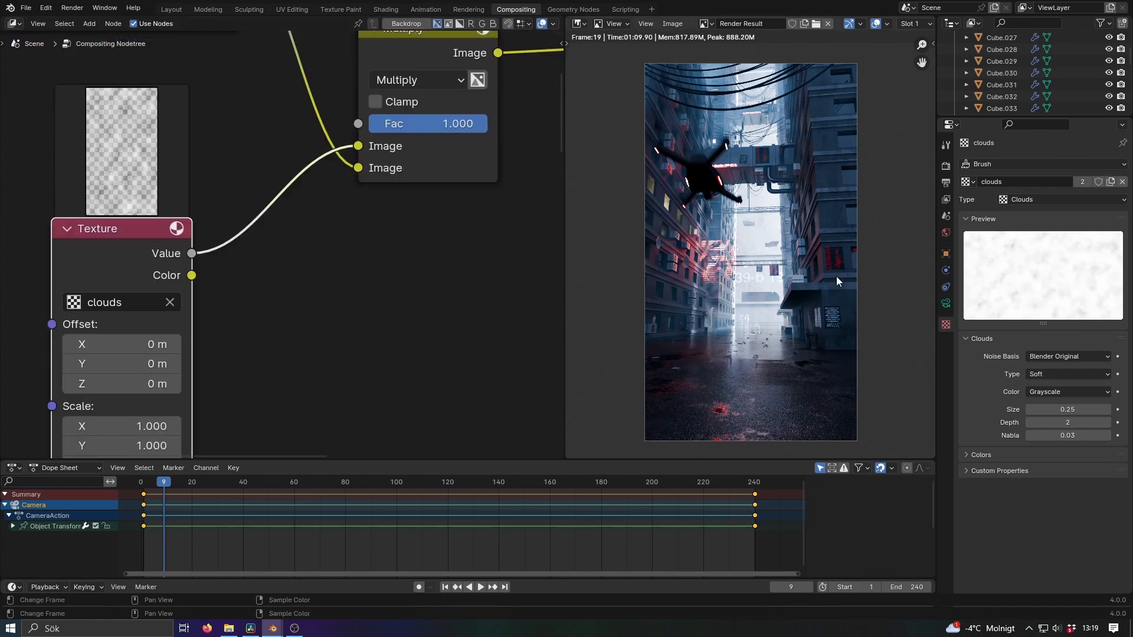
scroll(455, 367, "up", 1)
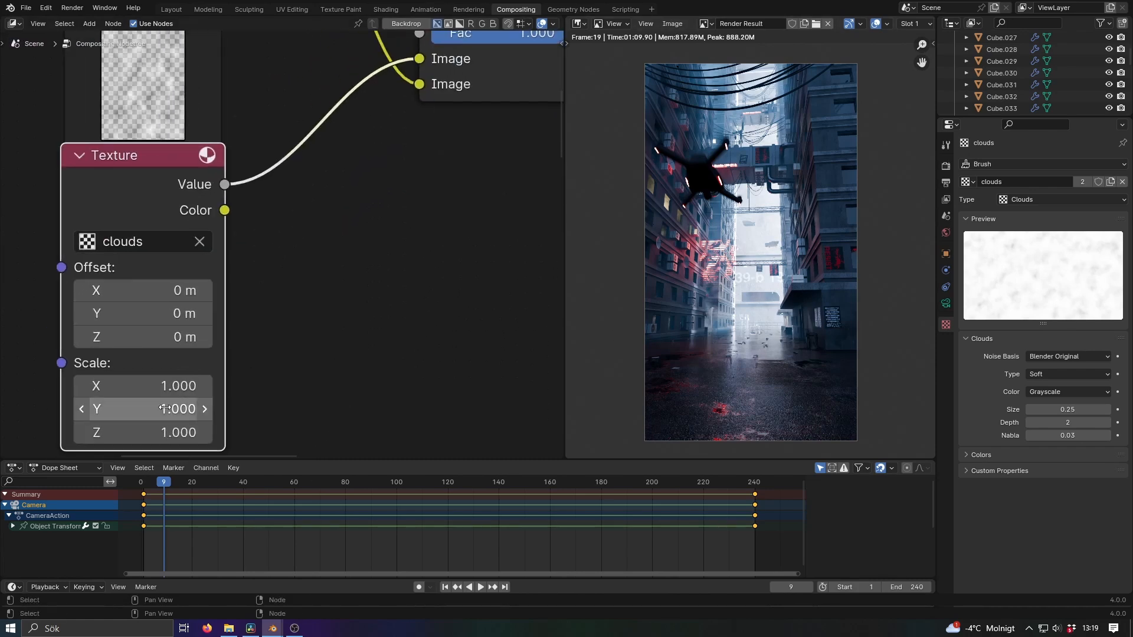
left_click_drag(150, 387, 60, 388)
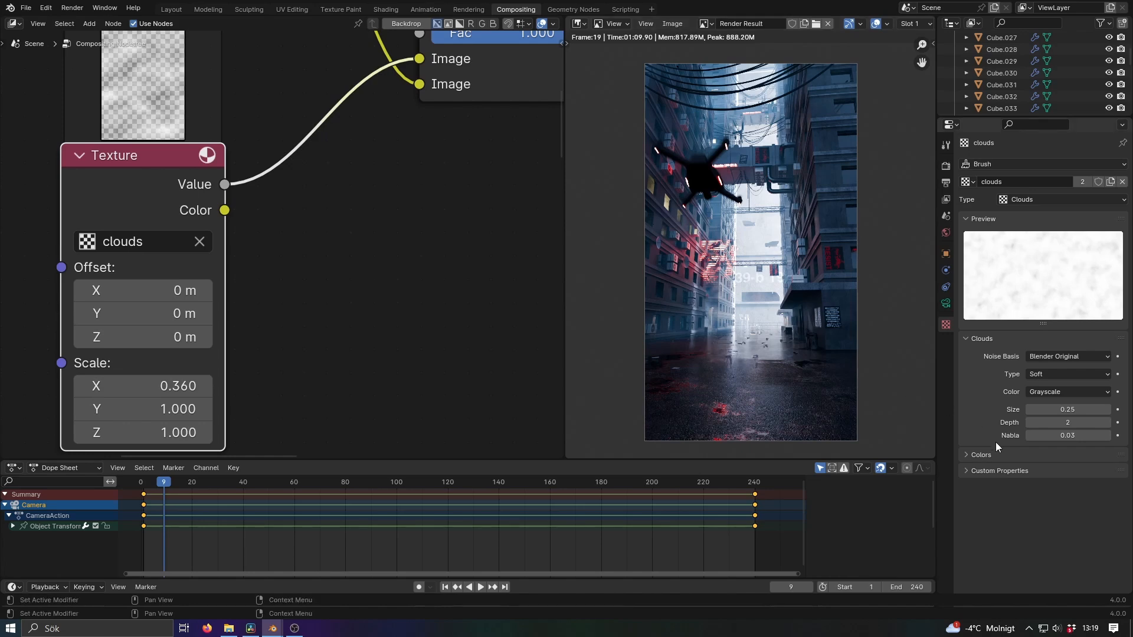
Set the clouds texture's depth to 18 and nabla to 0.06, and inspect the render up close
left_click_drag(1060, 422, 1089, 423)
scroll(761, 328, "up", 8)
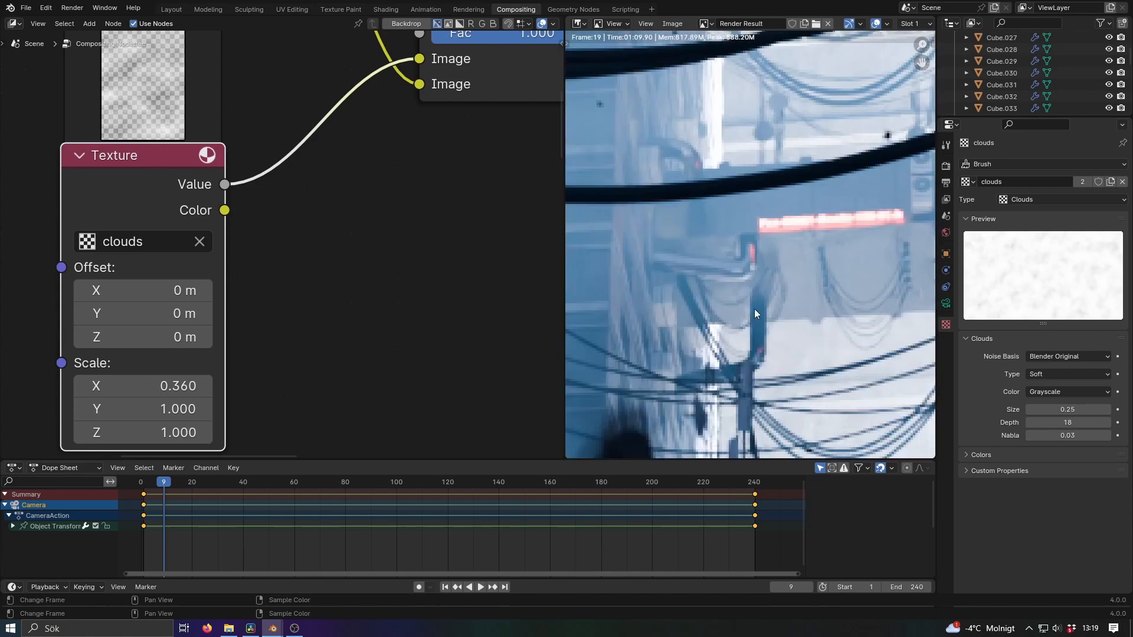
scroll(824, 377, "down", 6)
middle_click_drag(824, 378, 757, 201)
middle_click_drag(664, 268, 719, 47)
Insert a Color Ramp node between the Texture node's Value and the Multiply node's first Image
scroll(676, 265, "down", 3)
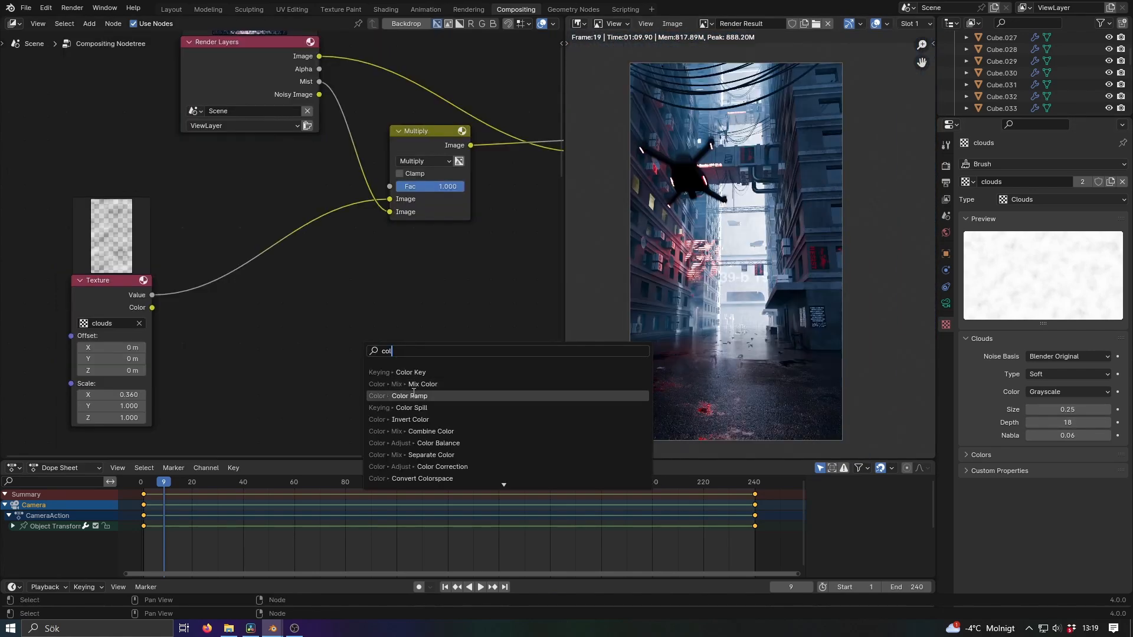
left_click(414, 394)
left_click(239, 242)
Increase the cloud contrast by placing the ramp's black stop about a third along and the white stop at 0.918
scroll(255, 343, "up", 2)
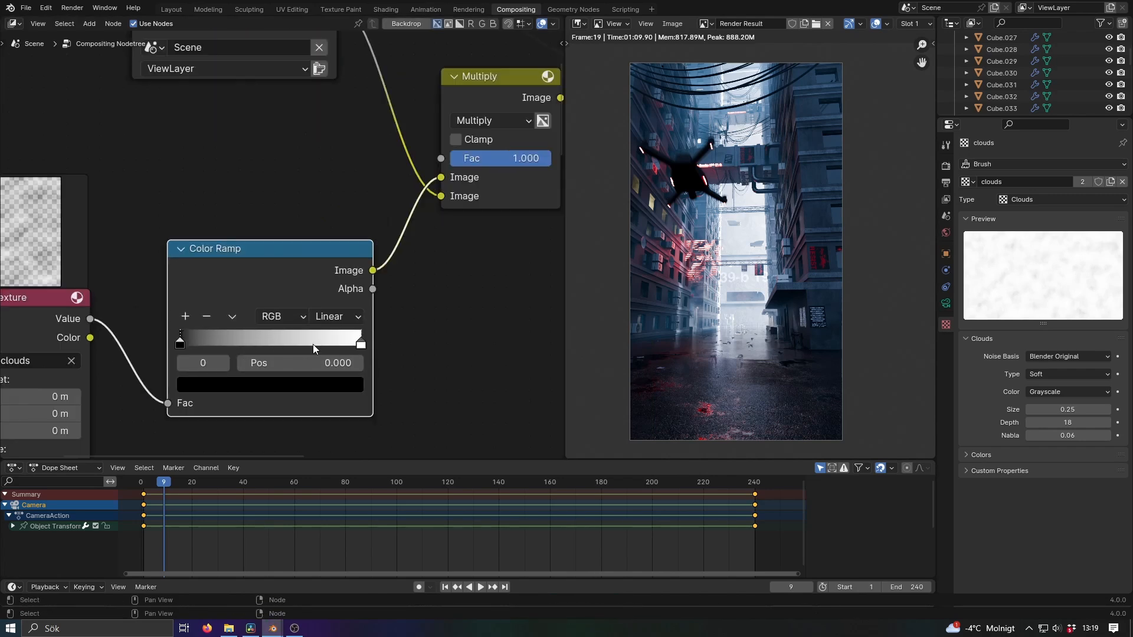
left_click_drag(361, 347, 286, 344)
left_click(209, 347)
left_click_drag(209, 350, 353, 349)
Shift the clouds sideways by setting the Texture node's X offset to about 1.44 m, and review the whole node tree
scroll(352, 349, "down", 9)
middle_click_drag(362, 437, 360, 370)
scroll(331, 368, "up", 5)
middle_click_drag(278, 365, 395, 369)
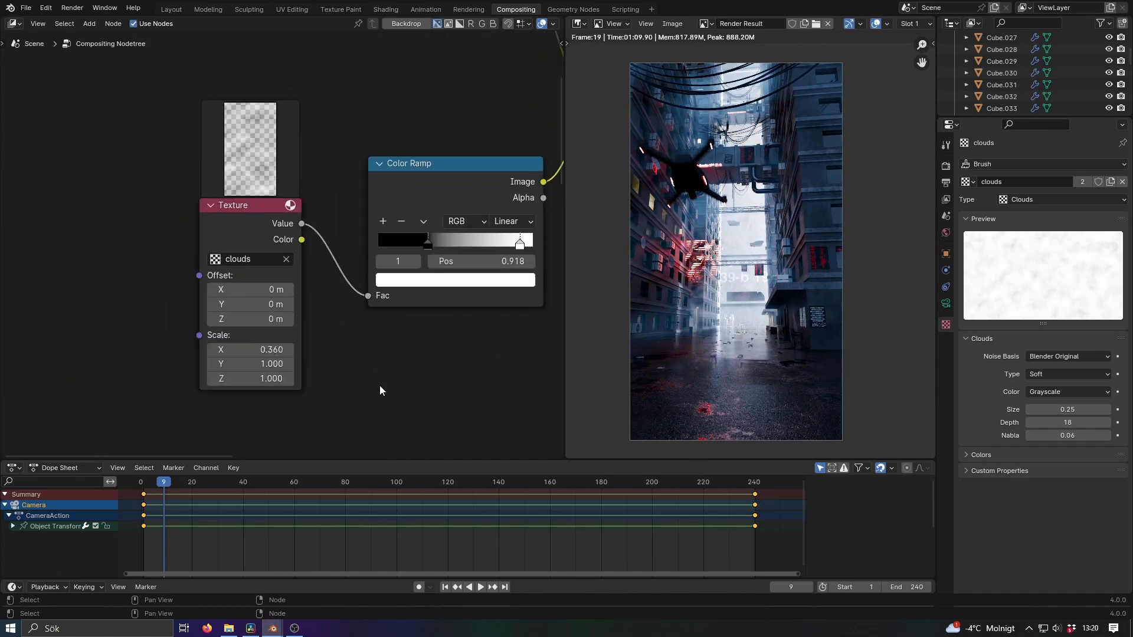
scroll(380, 385, "up", 2)
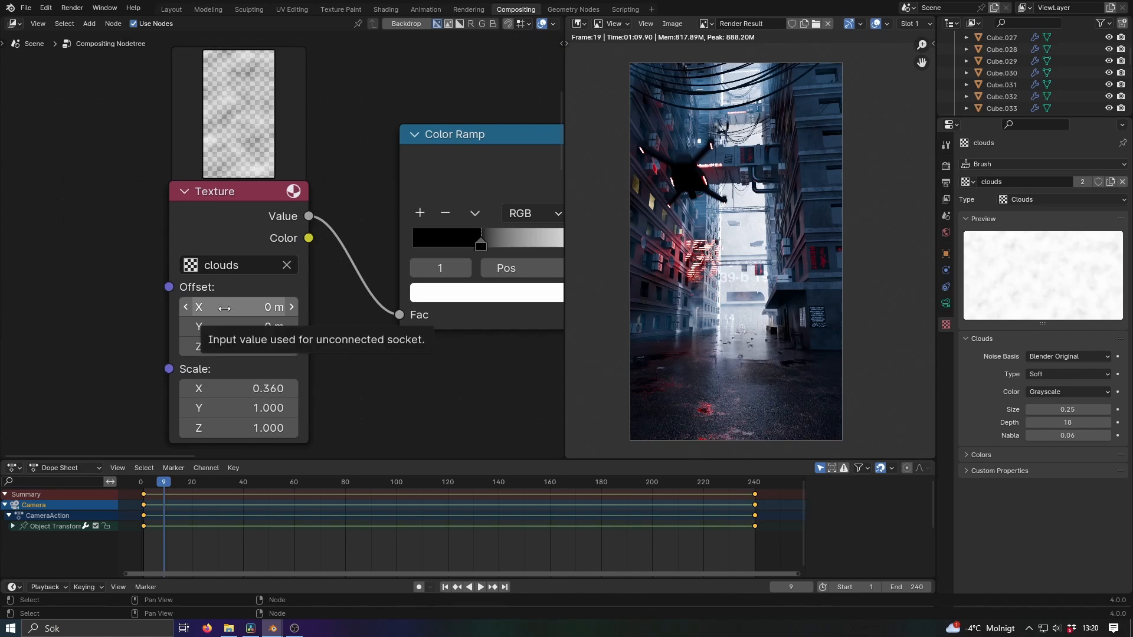
mouse_move(225, 308)
left_mouse_down()
mouse_move(258, 308)
mouse_move(236, 308)
left_mouse_up()
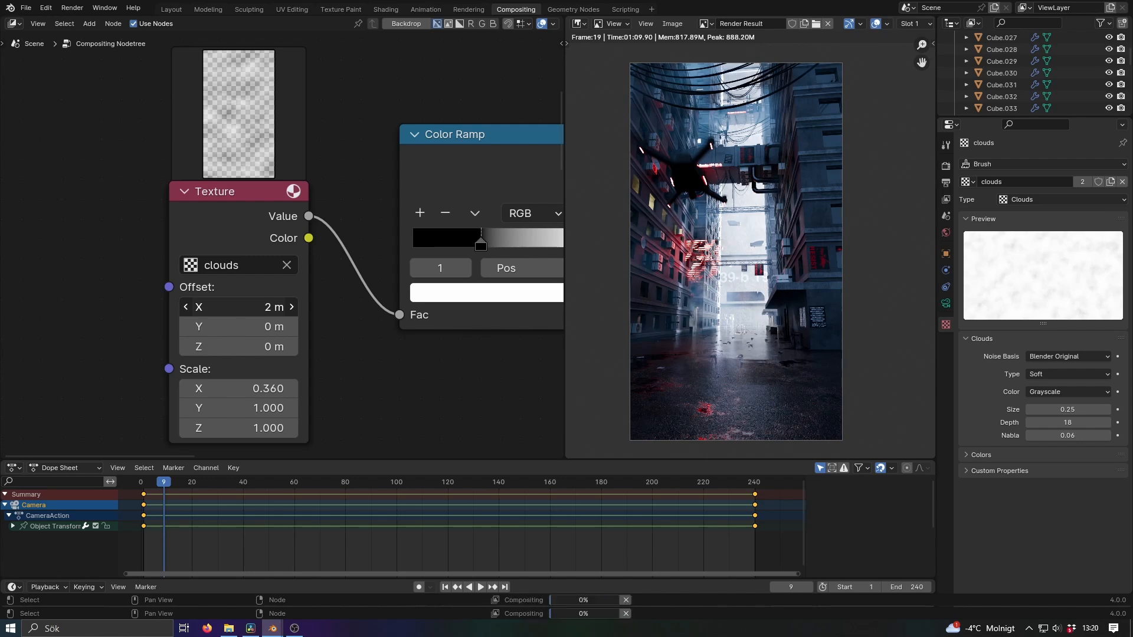
key("Home")
scroll(337, 381, "down", 7)
mouse_move(435, 357)
middle_mouse_down()
mouse_move(338, 381)
mouse_move(413, 354)
middle_mouse_up()
scroll(410, 354, "up", 5)
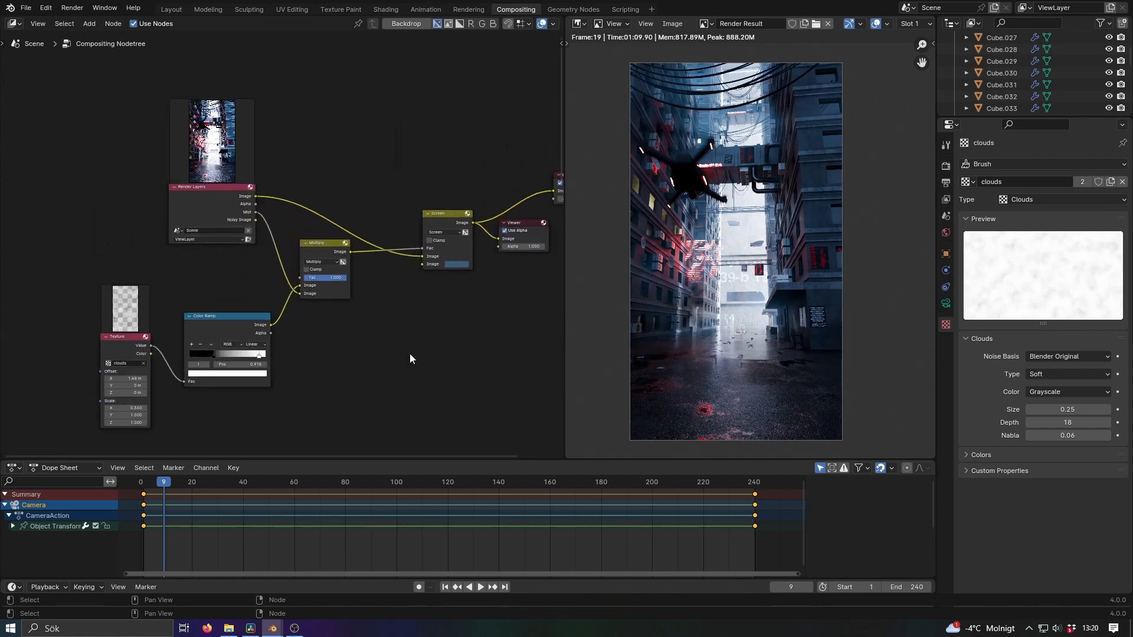